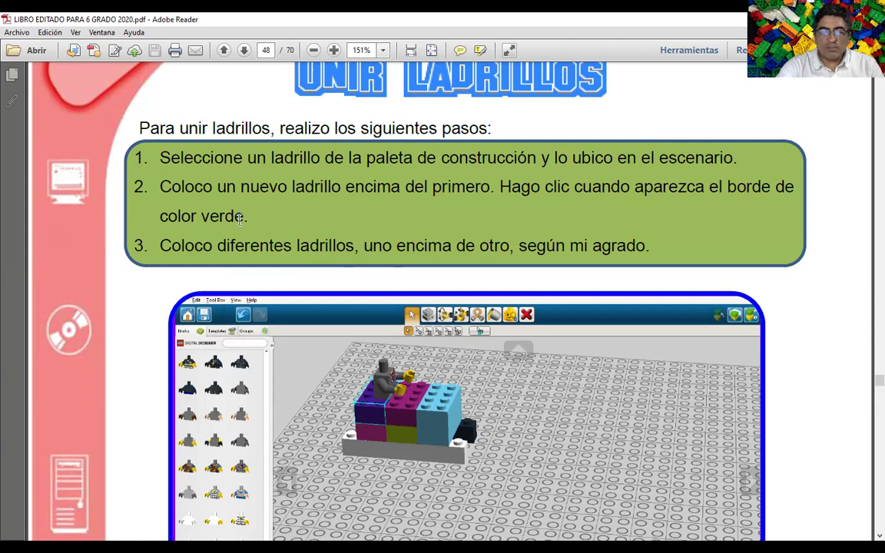
Read through the brick-joining instructions and the example model pictures on page 48 of the workbook
scroll(240, 218, "down", 3)
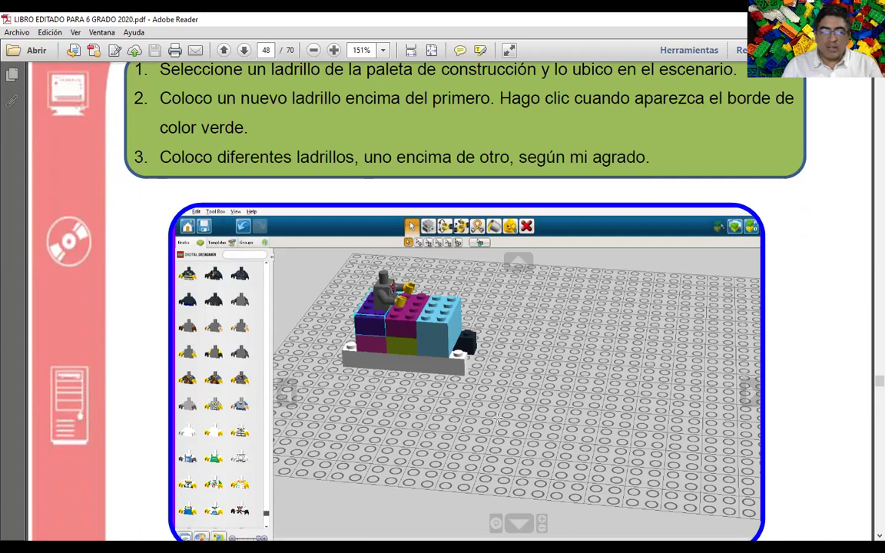
scroll(622, 417, "down", 5)
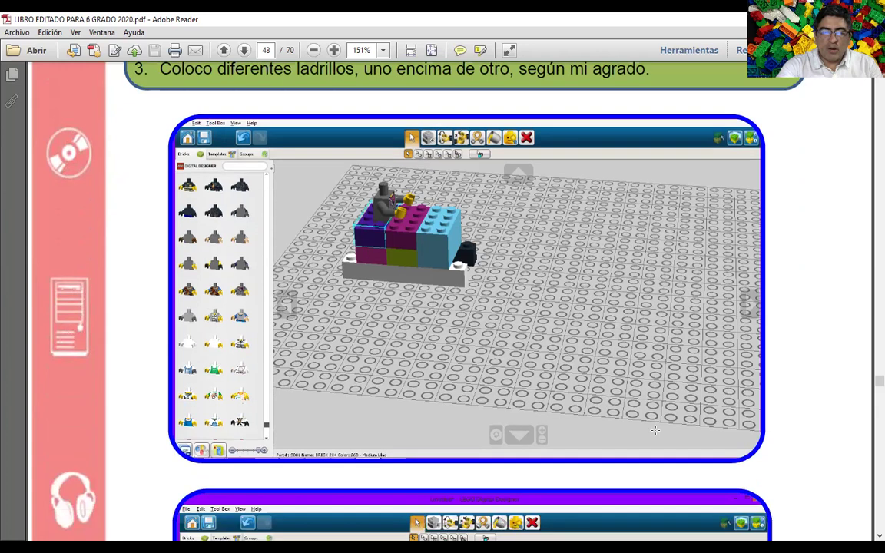
scroll(659, 423, "down", 4)
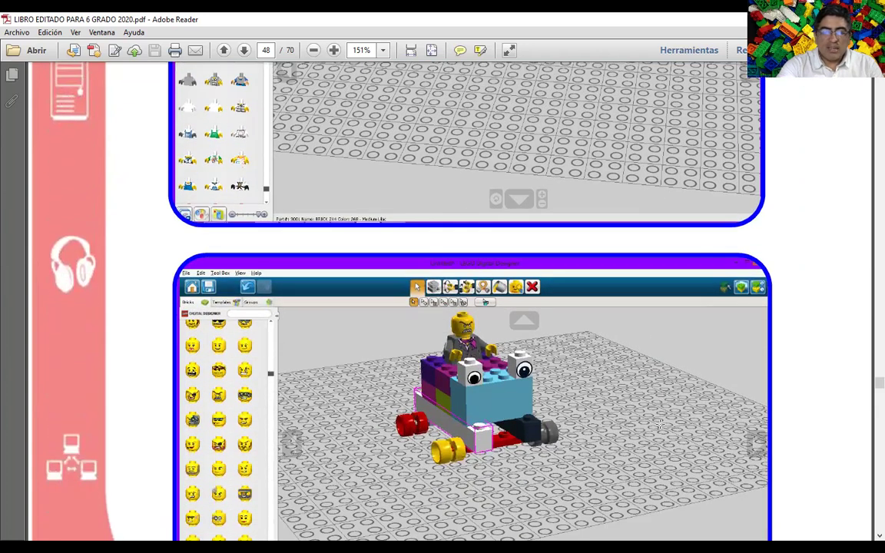
scroll(659, 423, "down", 3)
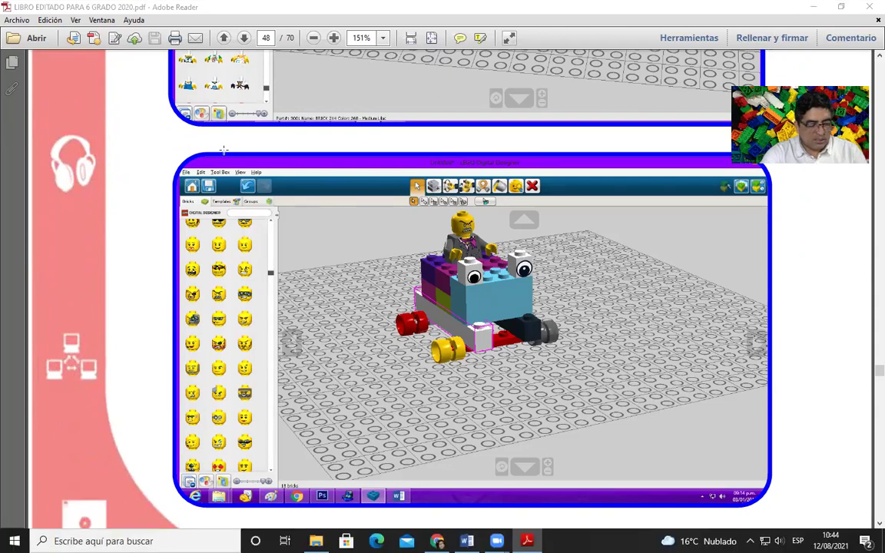
Launch LEGO Digital Designer from the desktop, accept offline mode and create a new empty model
key("super+d")
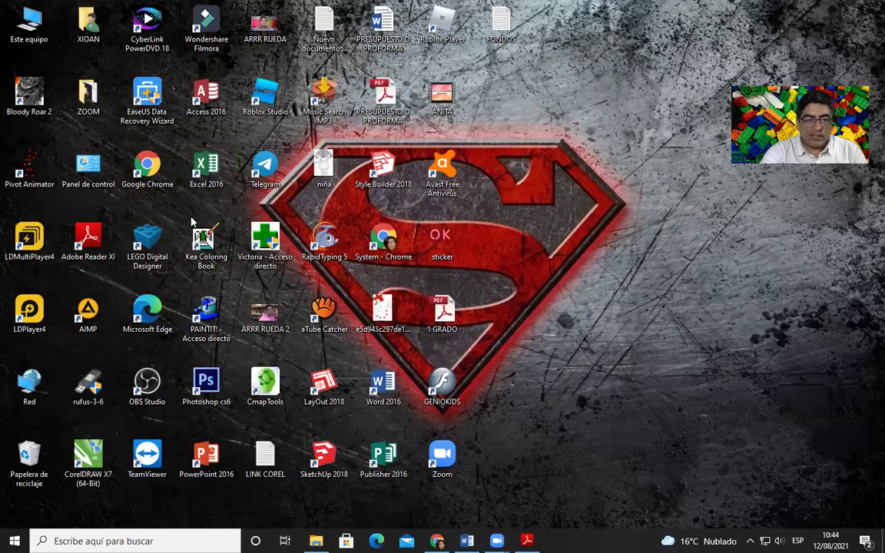
double_click(136, 243)
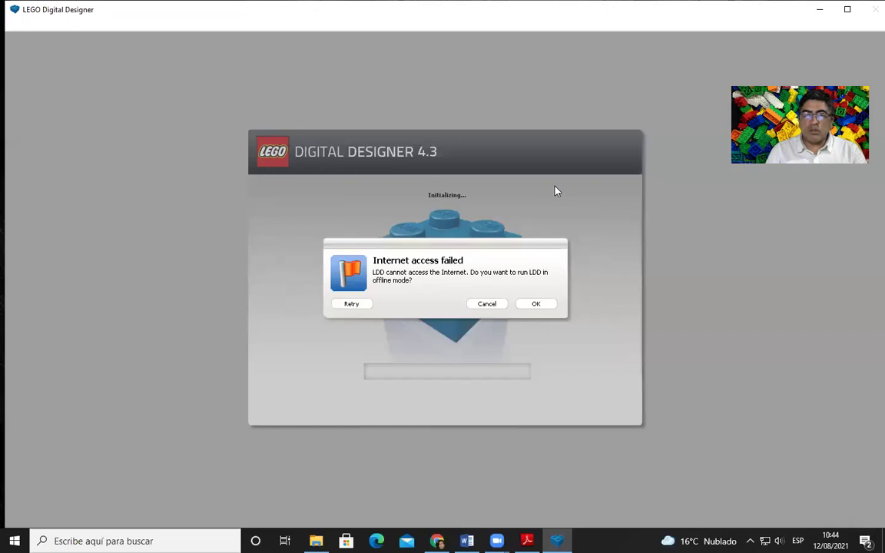
left_click(537, 304)
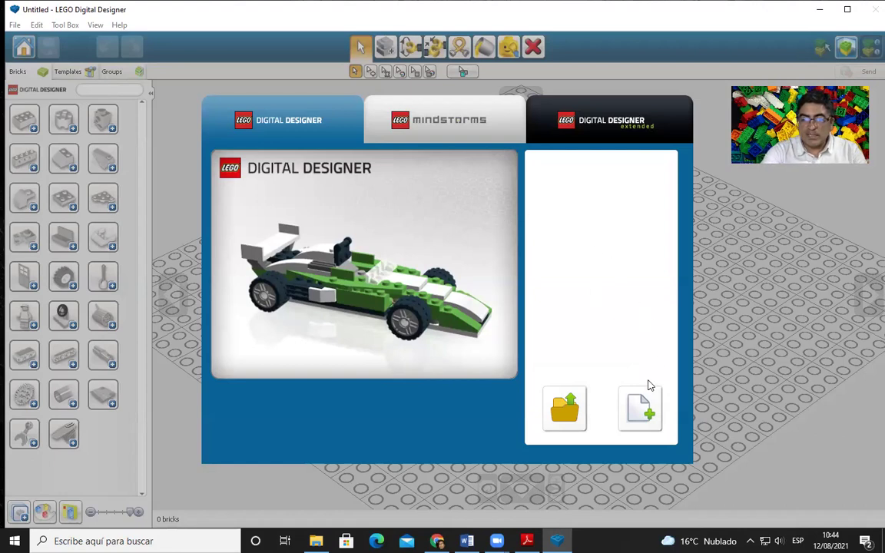
left_click(636, 415)
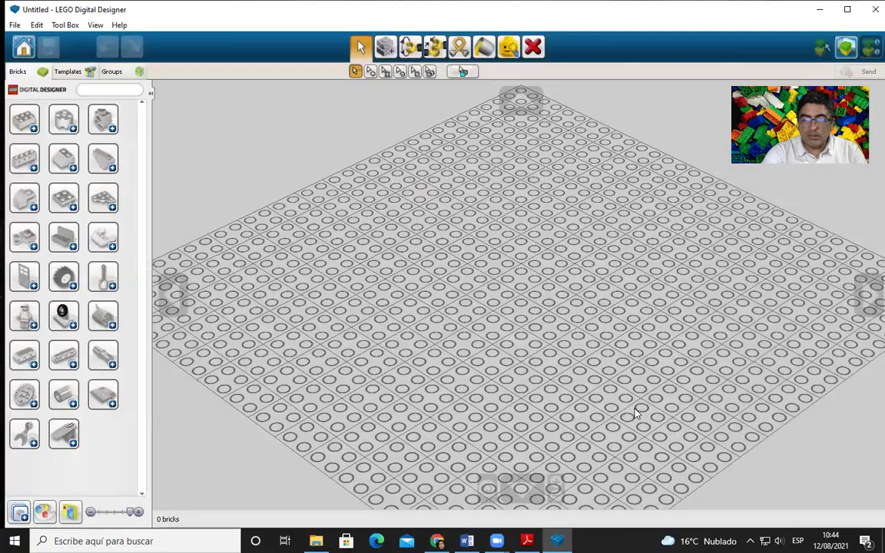
Examine the empty building plate from several angles, tilts and zoom levels
right_click_drag(734, 335, 471, 355)
scroll(472, 355, "up", 3)
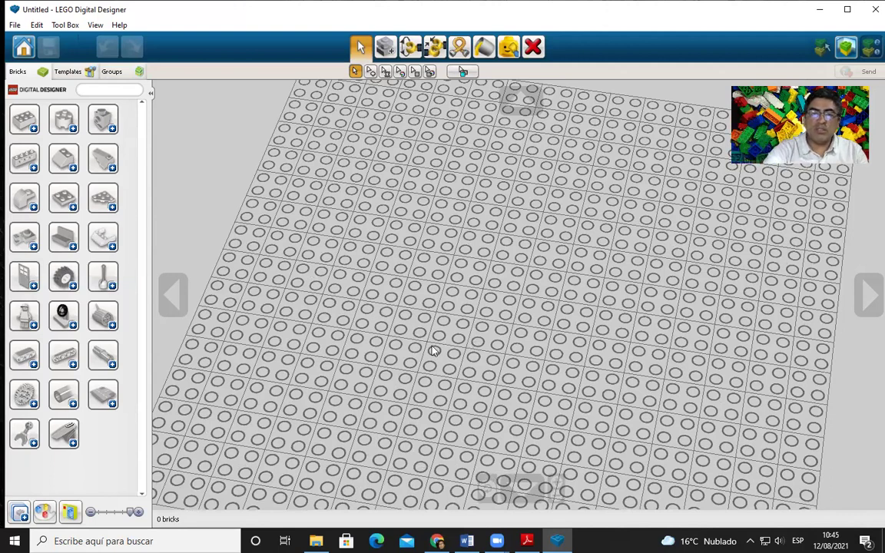
right_click_drag(354, 290, 601, 294)
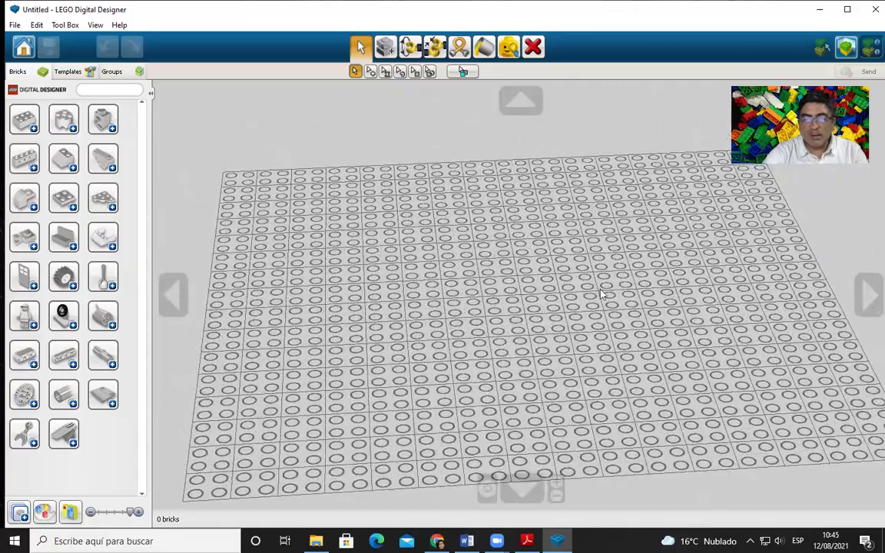
right_click_drag(396, 341, 460, 343)
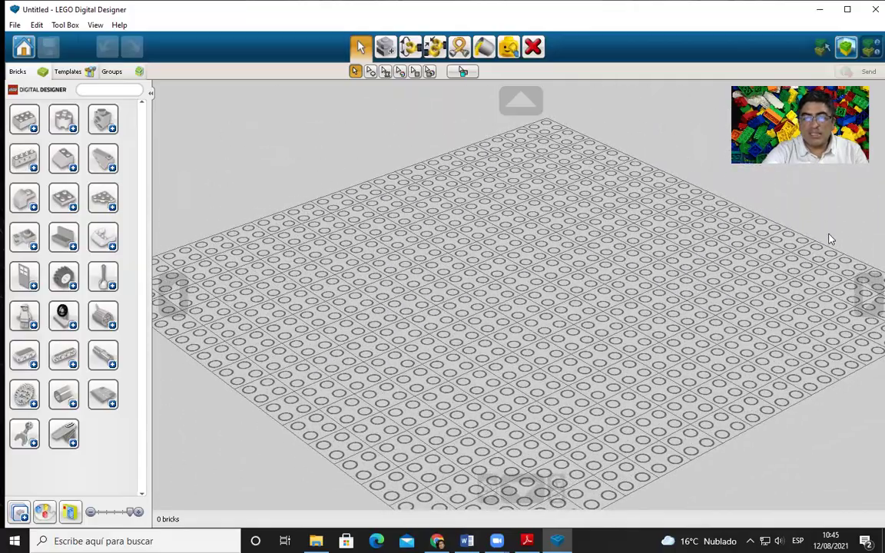
left_click(865, 291)
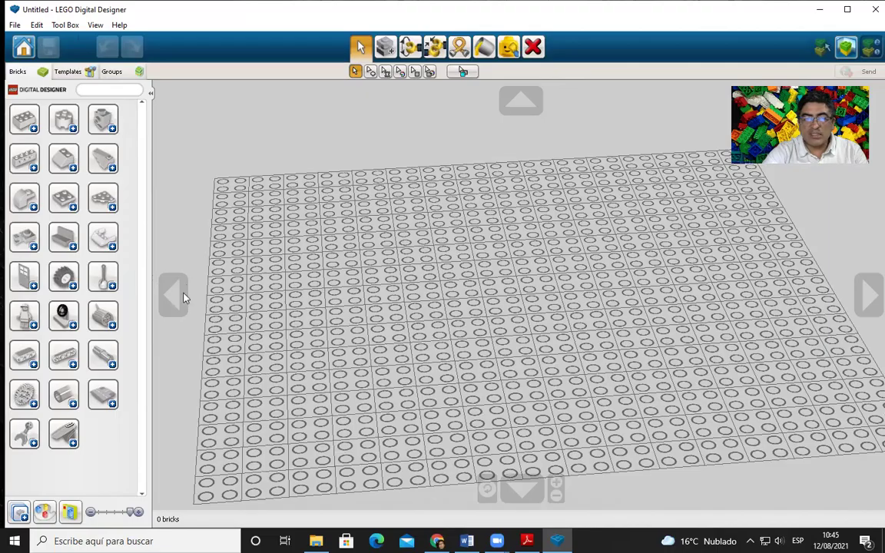
left_click(162, 289)
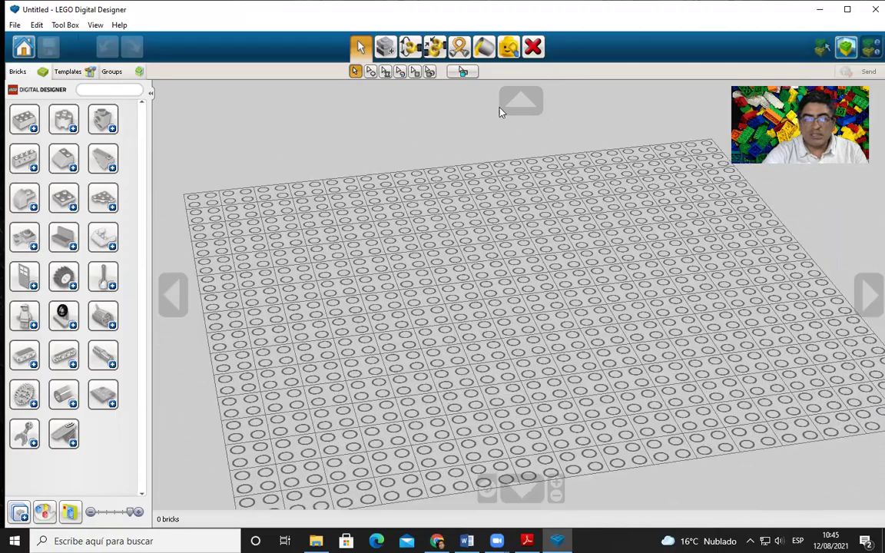
left_click(534, 106)
left_click(516, 486)
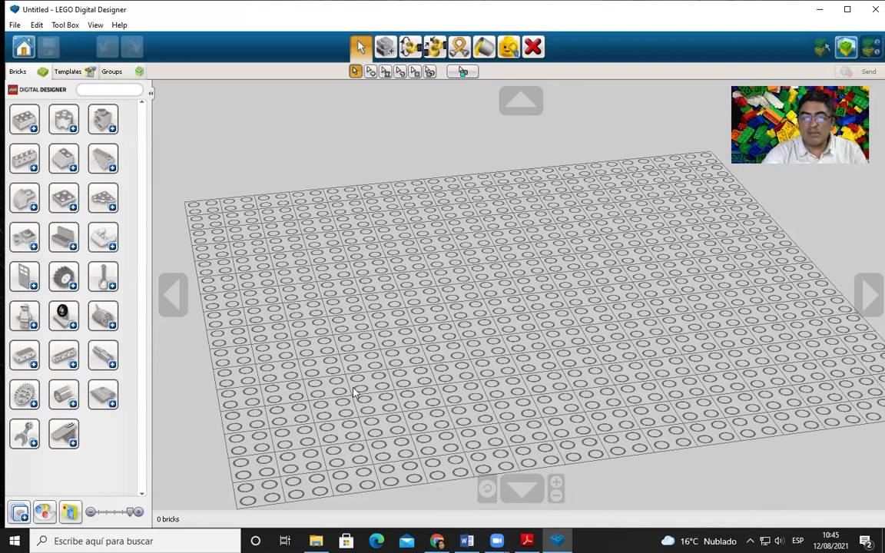
right_click_drag(355, 393, 487, 421)
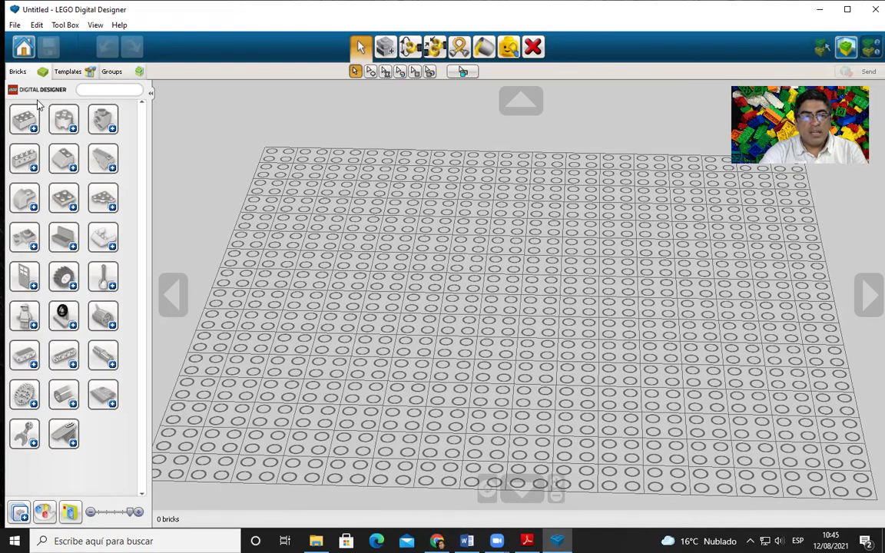
Filter the basic bricks by 1X6 and place a red and a yellow 1x6 brick parallel on the plate, two studs apart
left_click(17, 125)
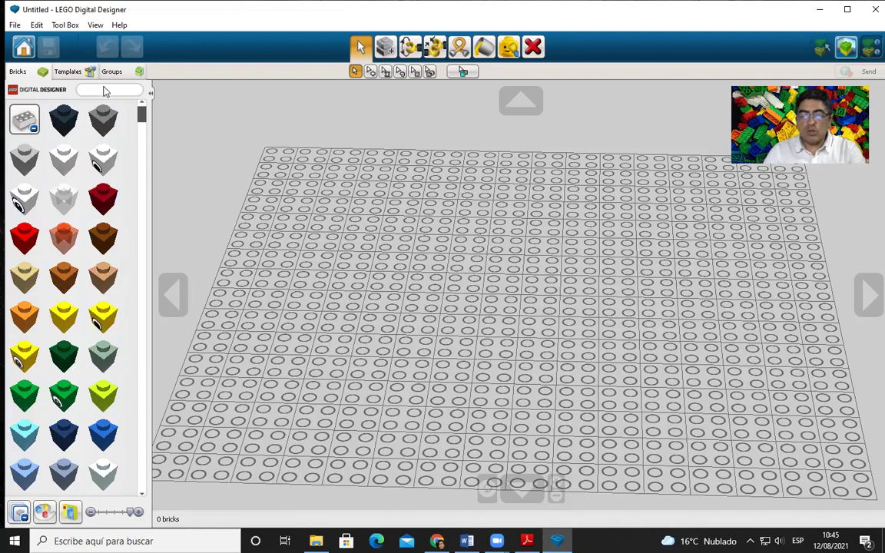
type("1x")
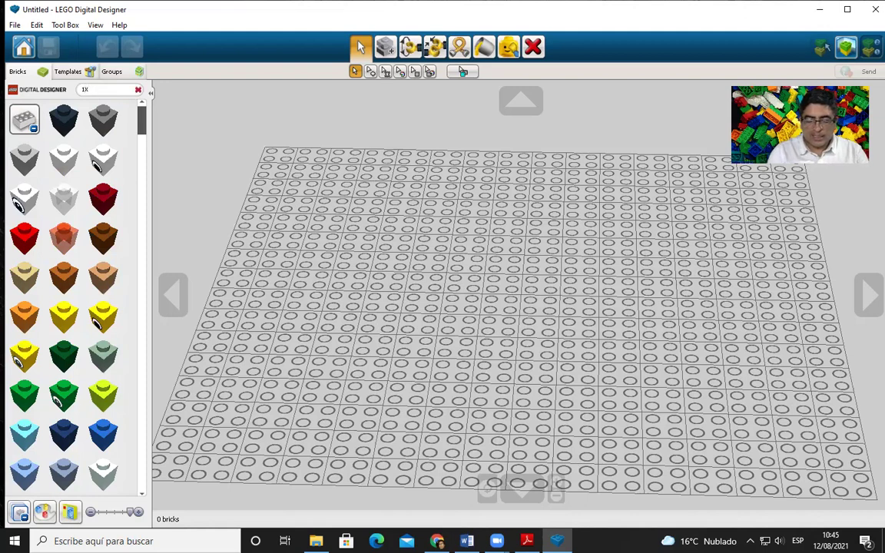
type("6")
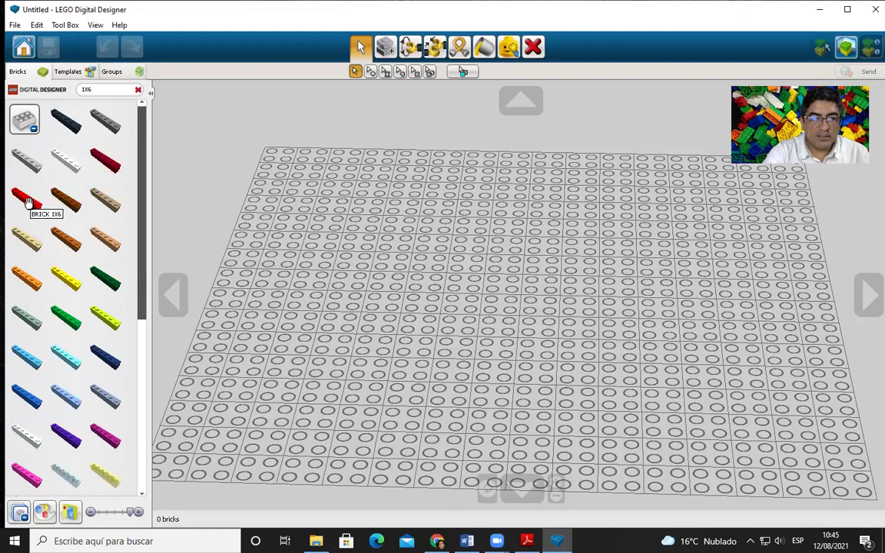
left_click(25, 202)
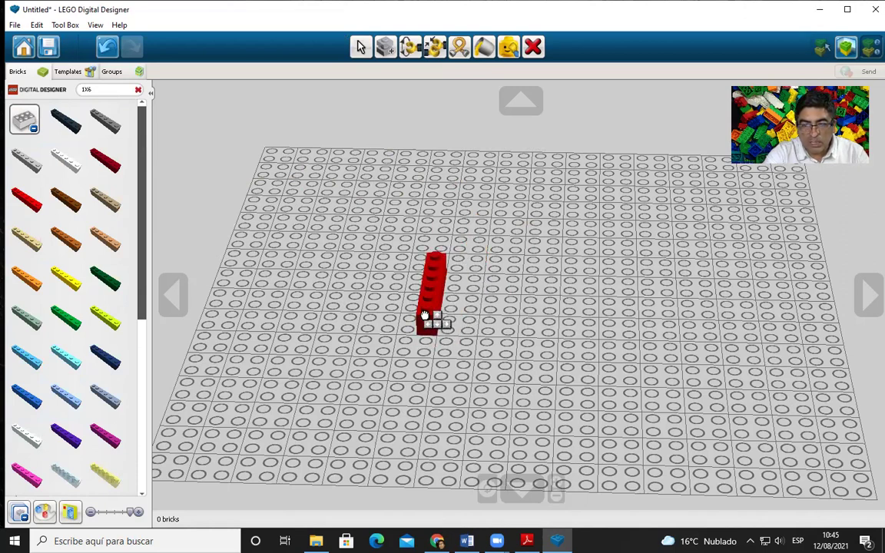
left_click(424, 315)
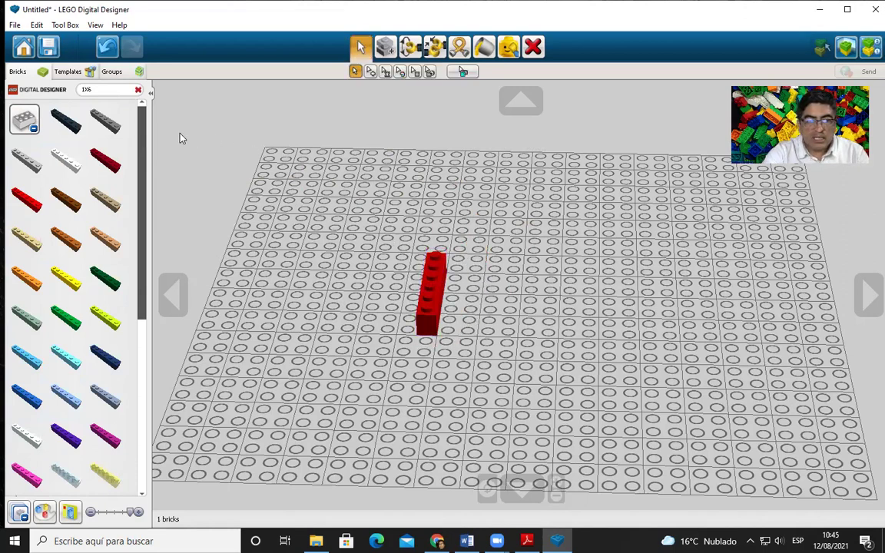
left_click(67, 282)
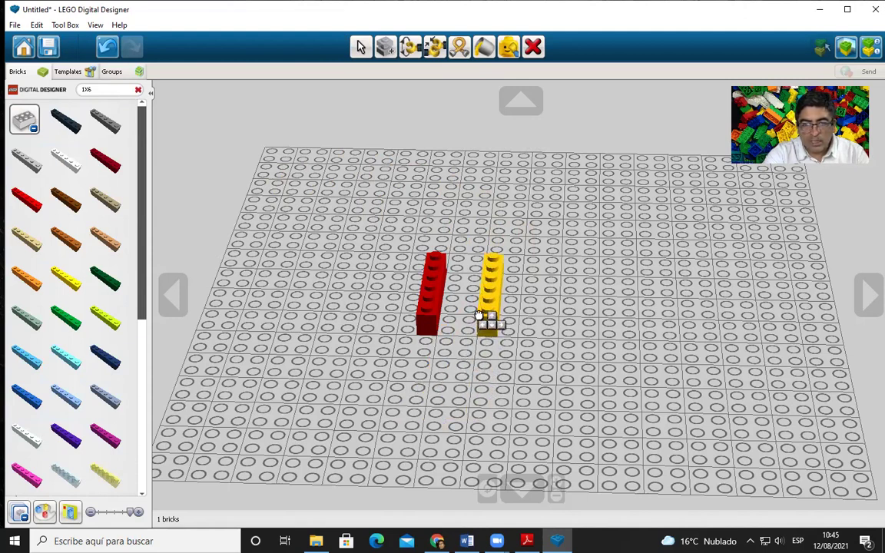
left_click(478, 315)
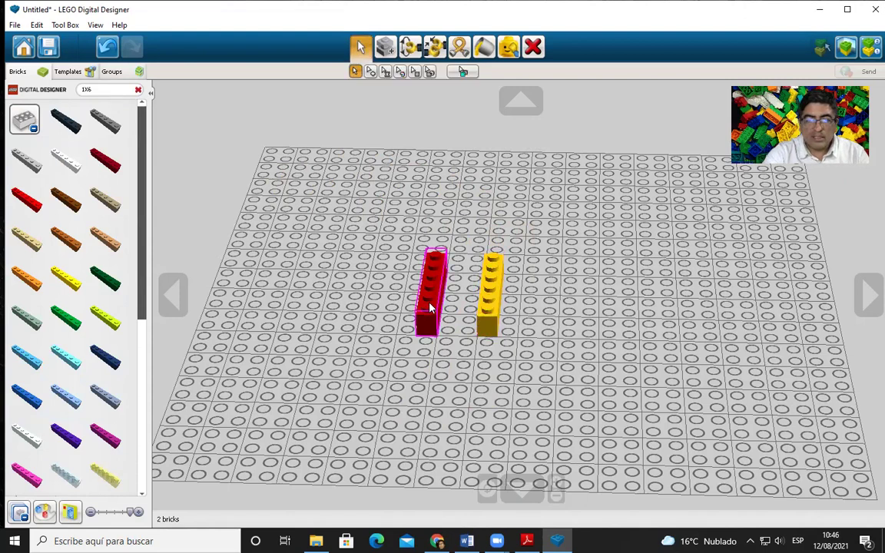
Filter the bricks by 2X4 and attach a pale yellow 2x4 brick, rotated crosswise, over the front ends of the red and yellow bricks
scroll(386, 271, "up", 2)
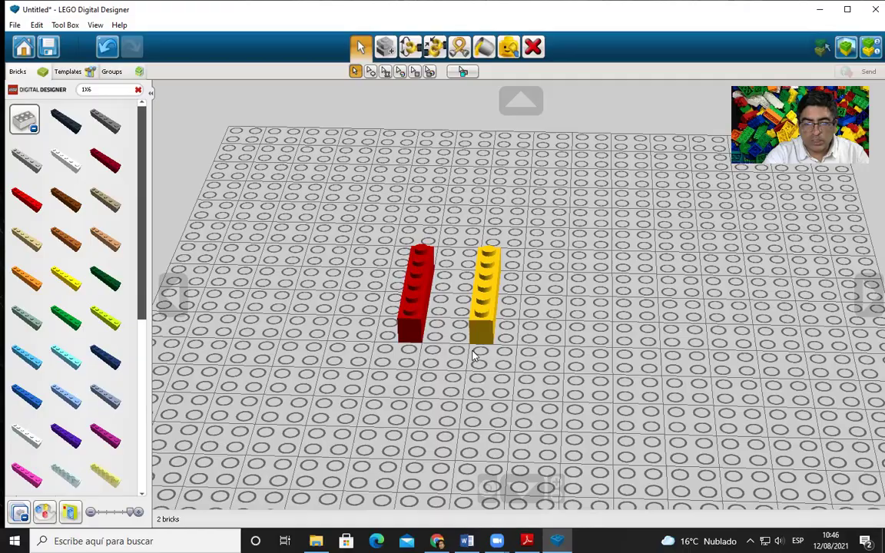
right_click_drag(361, 350, 473, 400)
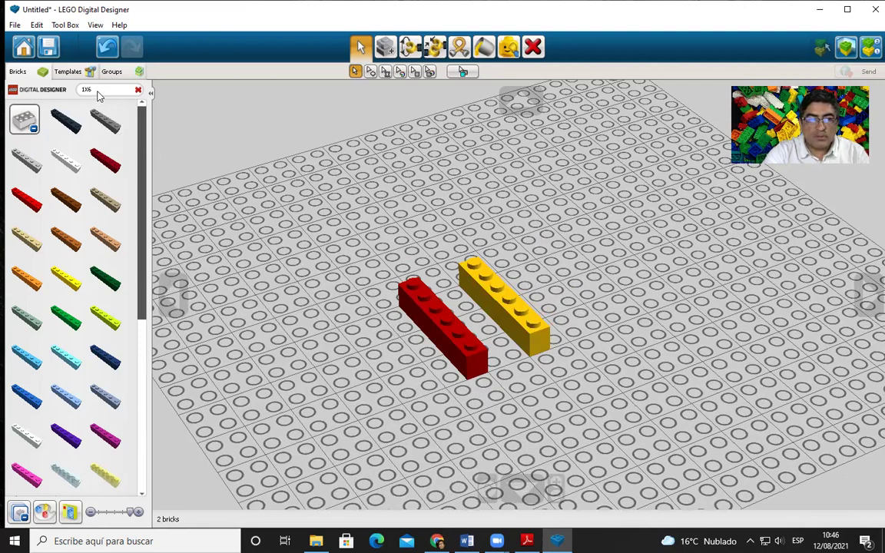
double_click(93, 90)
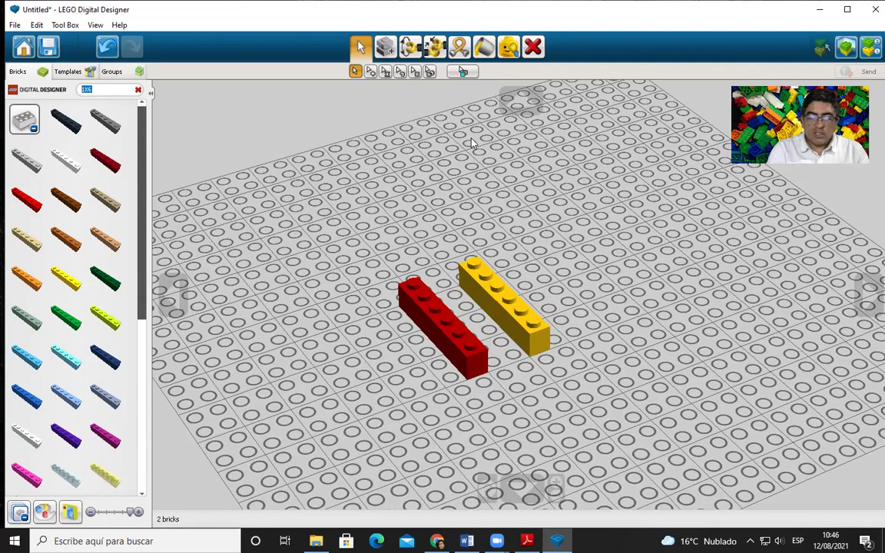
type("2")
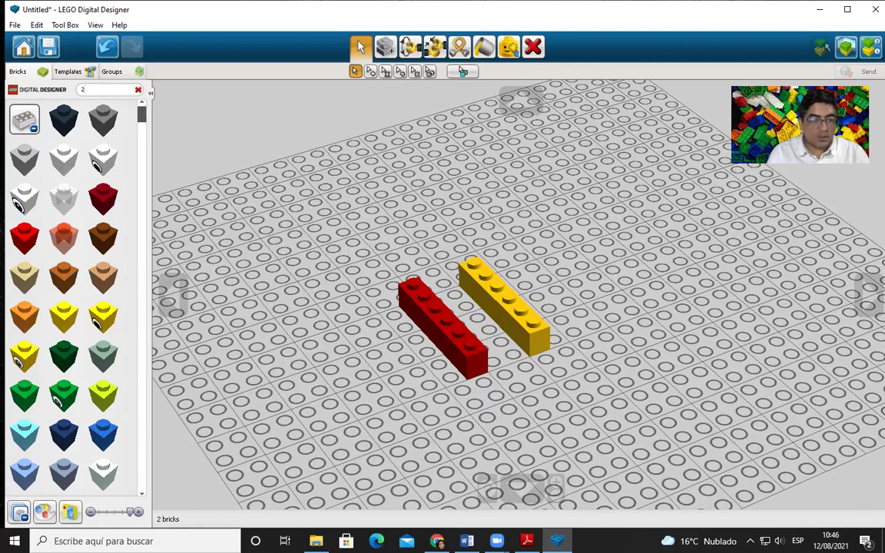
type("x4")
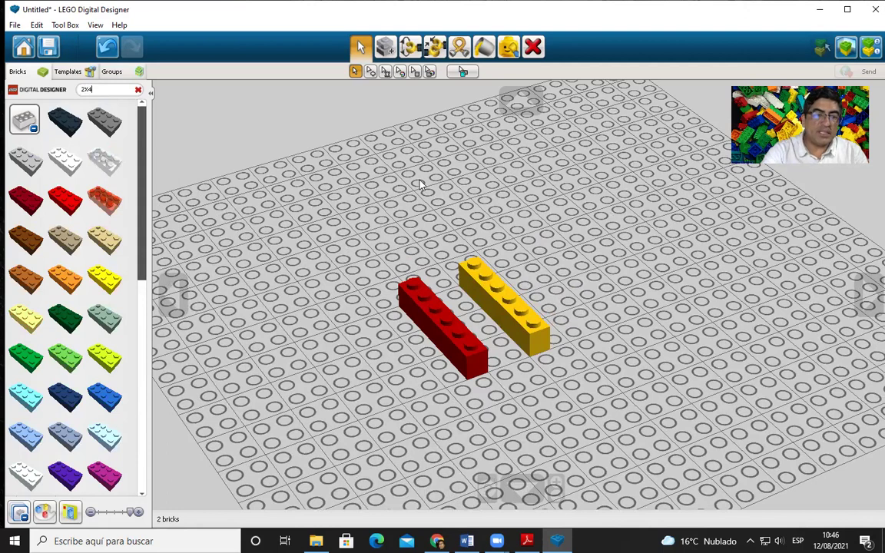
left_click(29, 319)
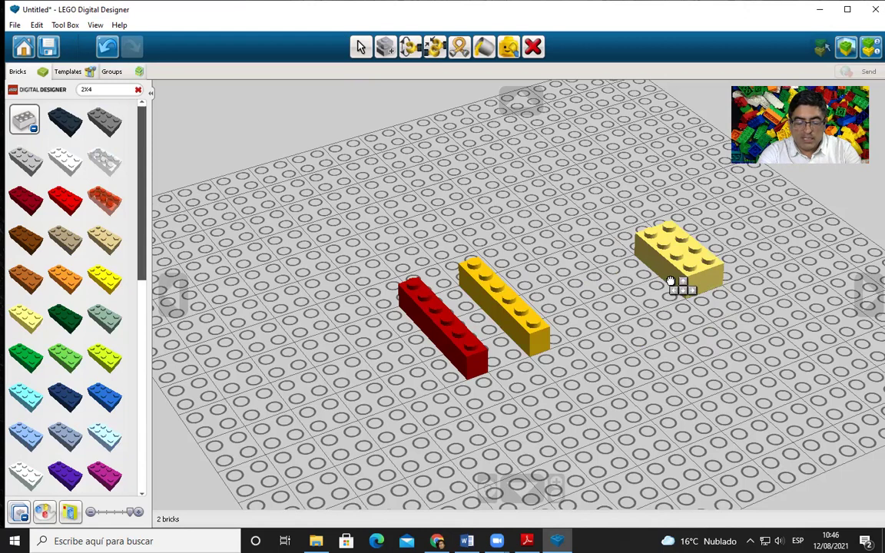
key("Left")
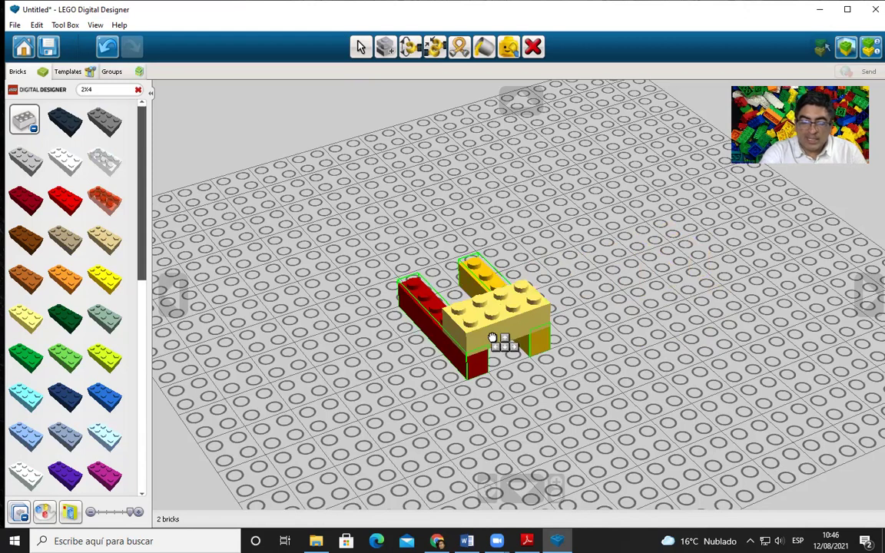
left_click(495, 339)
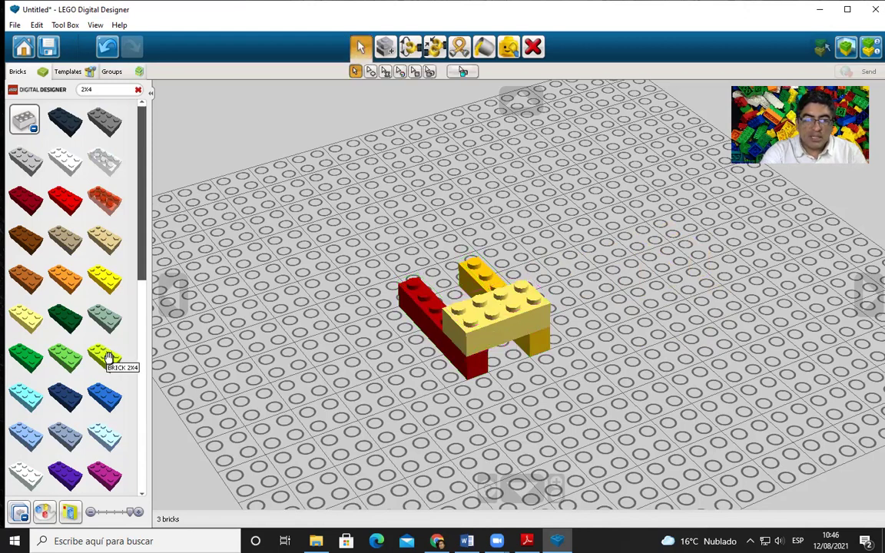
Attach a lime green and a brown 2x4 brick beside the pale yellow one, covering the rest of the two 1x6 bricks
right_click_drag(245, 403, 375, 423)
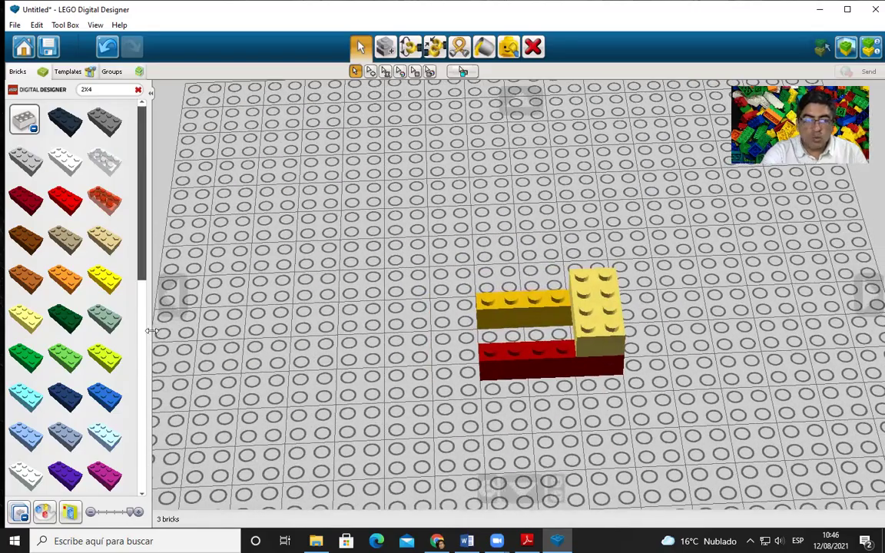
left_click(105, 356)
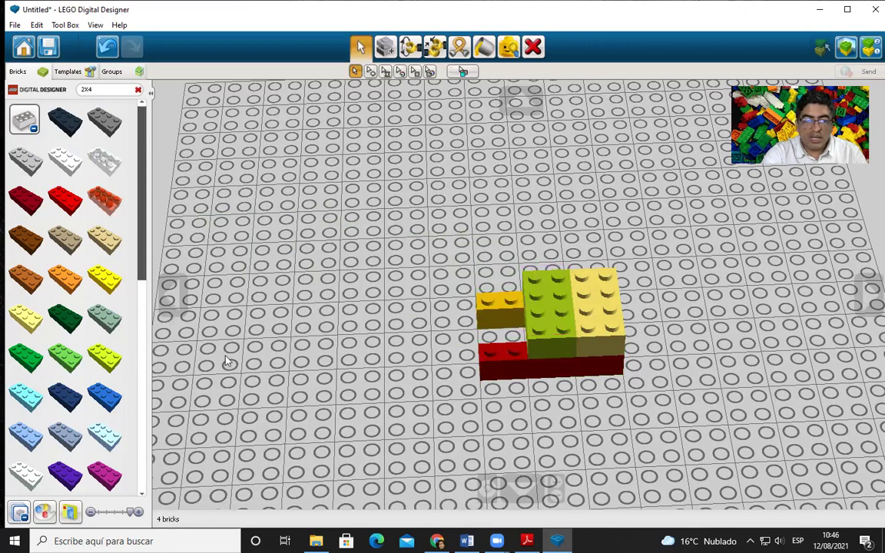
left_click(29, 270)
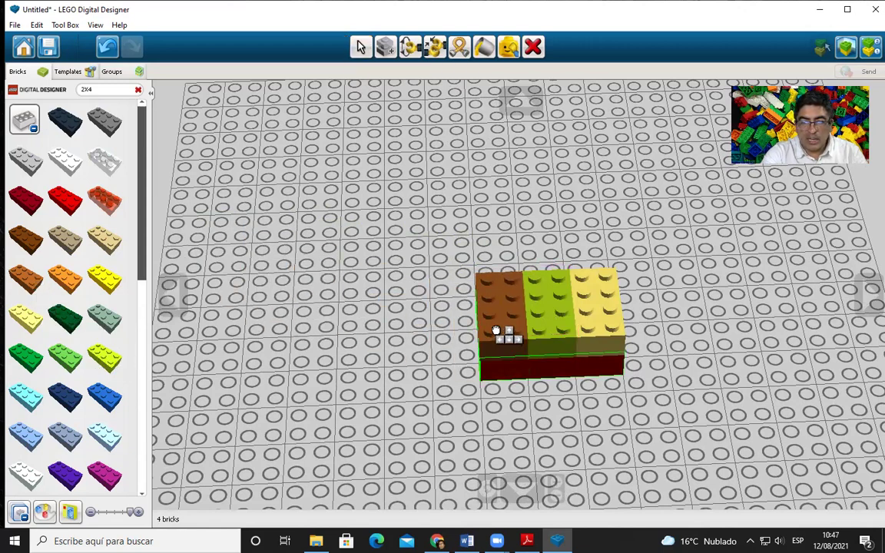
left_click(495, 332)
right_click_drag(428, 382, 338, 308)
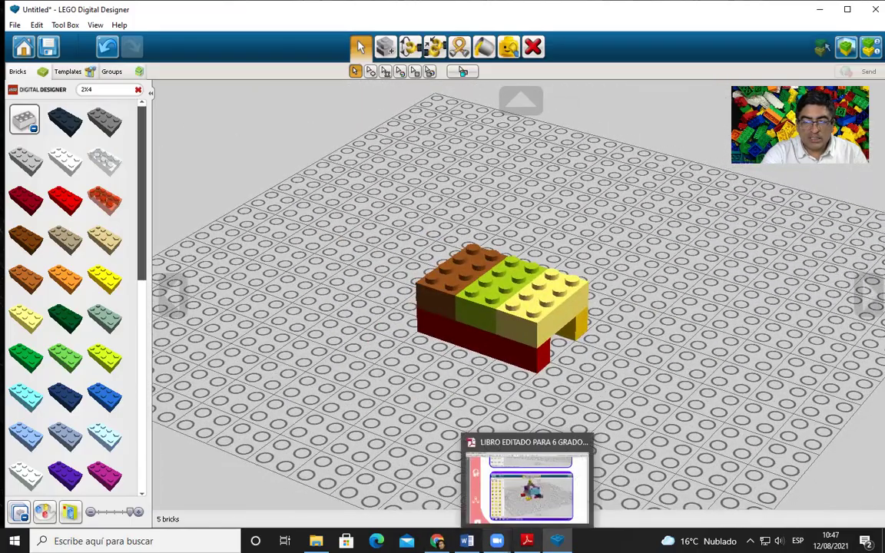
mouse_move(467, 541)
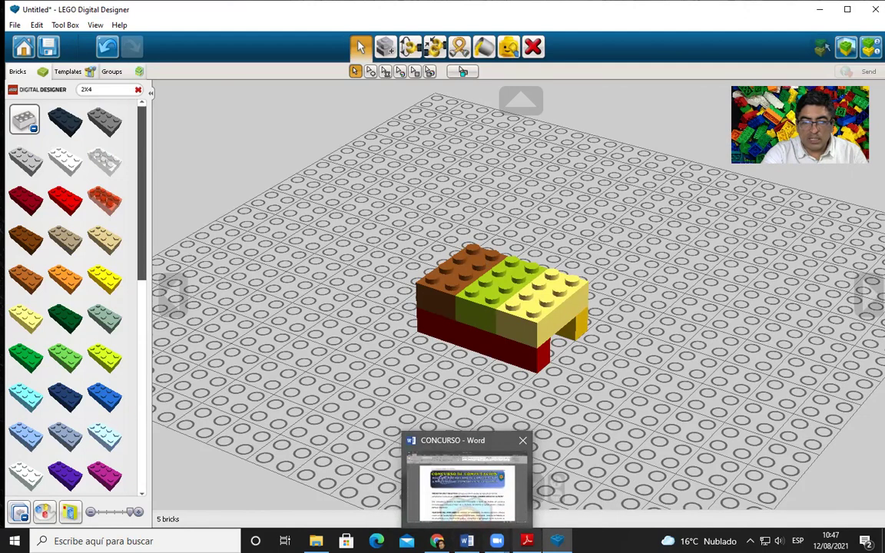
Switch to the workbook PDF in Adobe Reader, examine the finished vehicle example on page 48 up close, and return to LEGO Digital Designer
left_click(527, 541)
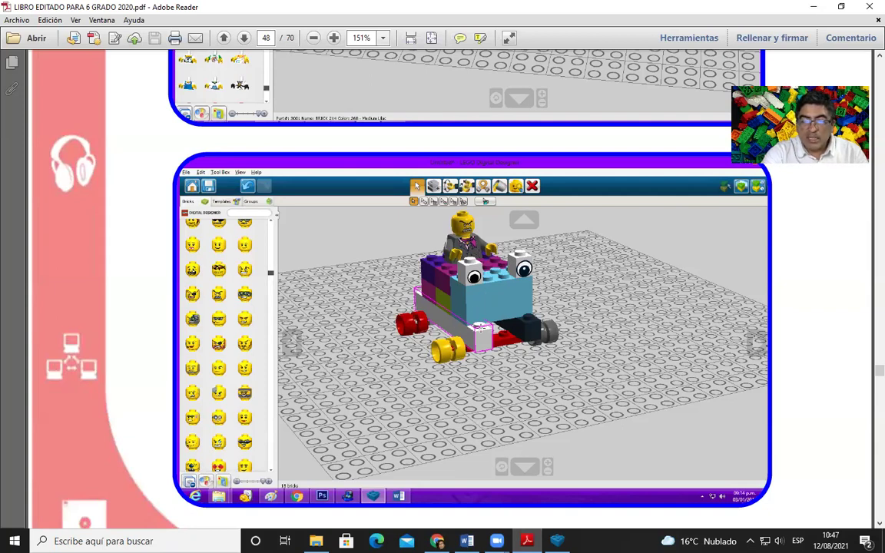
scroll(482, 328, "up", 1)
scroll(488, 350, "up", 3, "ctrl")
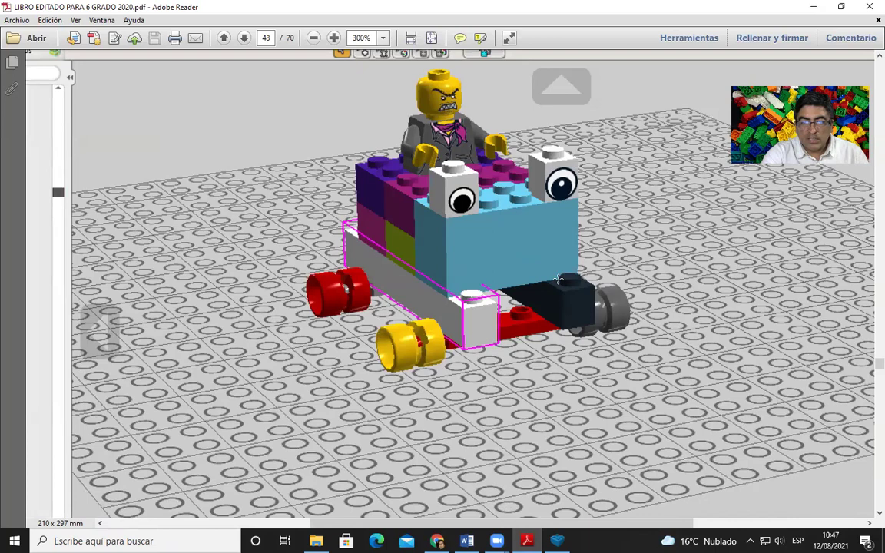
scroll(558, 280, "down", 2, "ctrl")
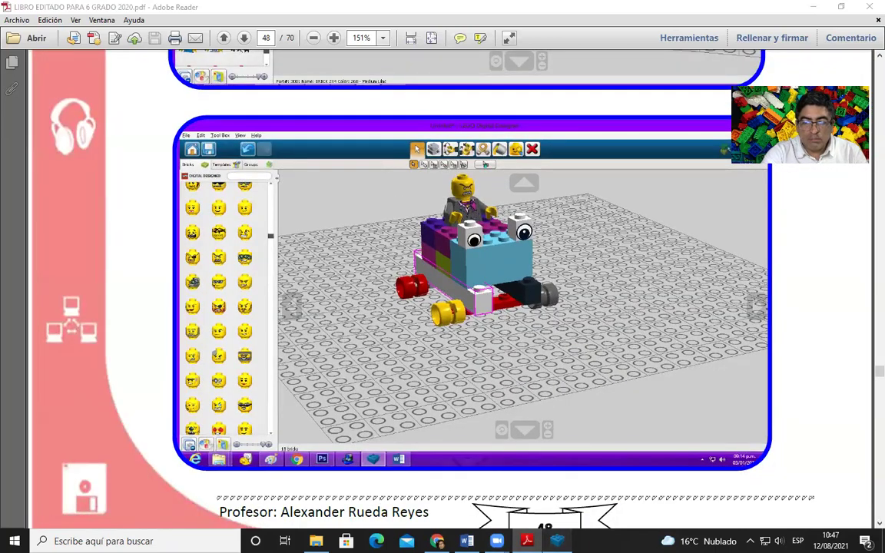
key("alt+Tab")
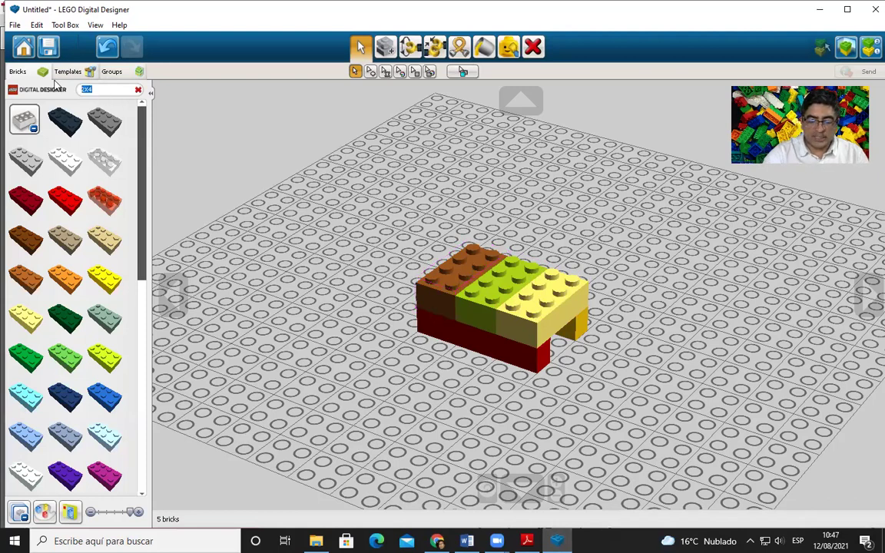
Filter the bricks by 1X6 and attach a white and a red 1x6 brick lengthwise along the two outer edges of the 2x4 bricks
type("1X6")
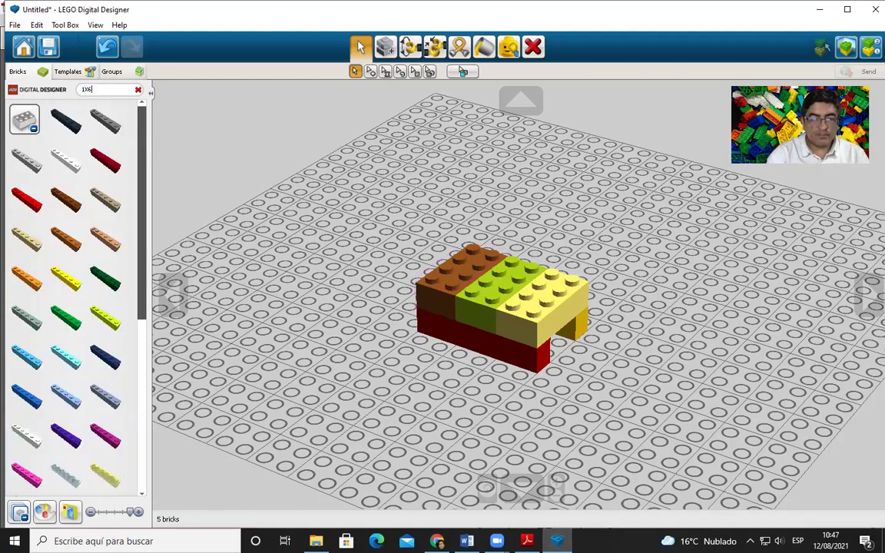
left_click(65, 160)
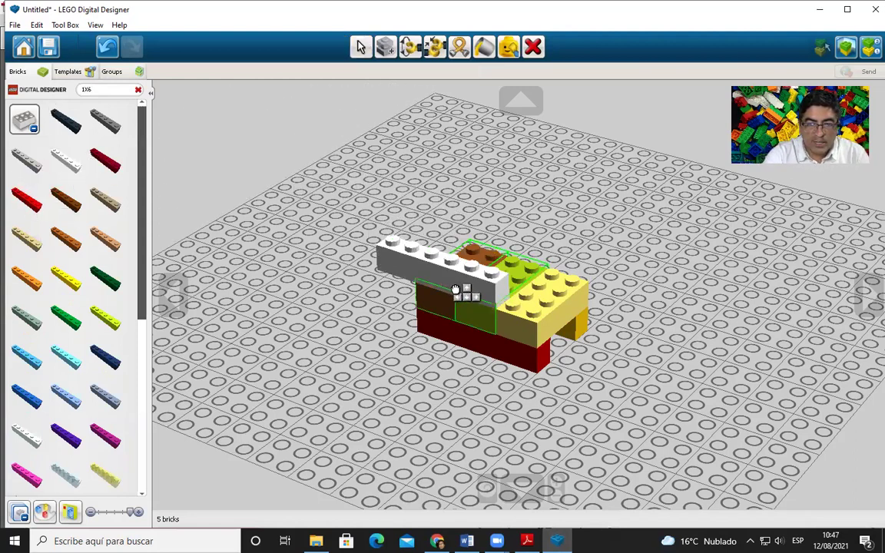
left_click(478, 306)
right_click_drag(478, 305, 396, 335)
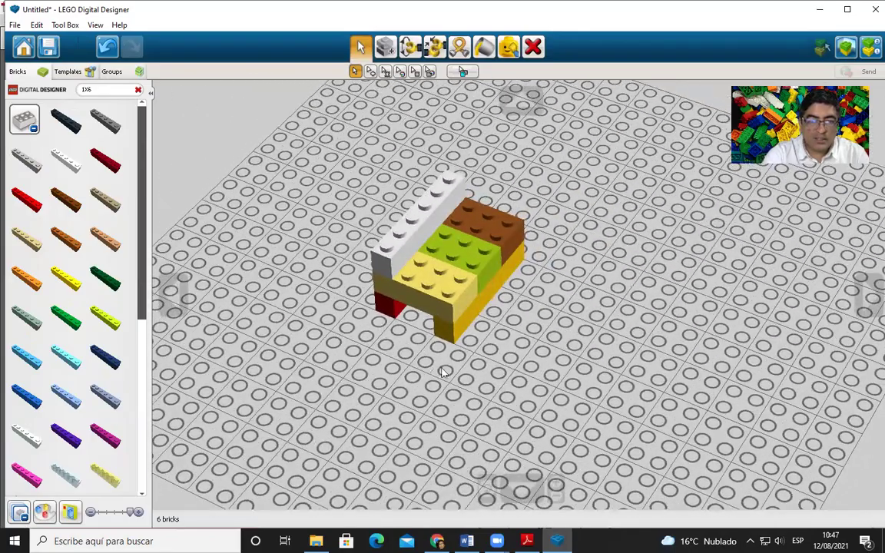
left_click(23, 202)
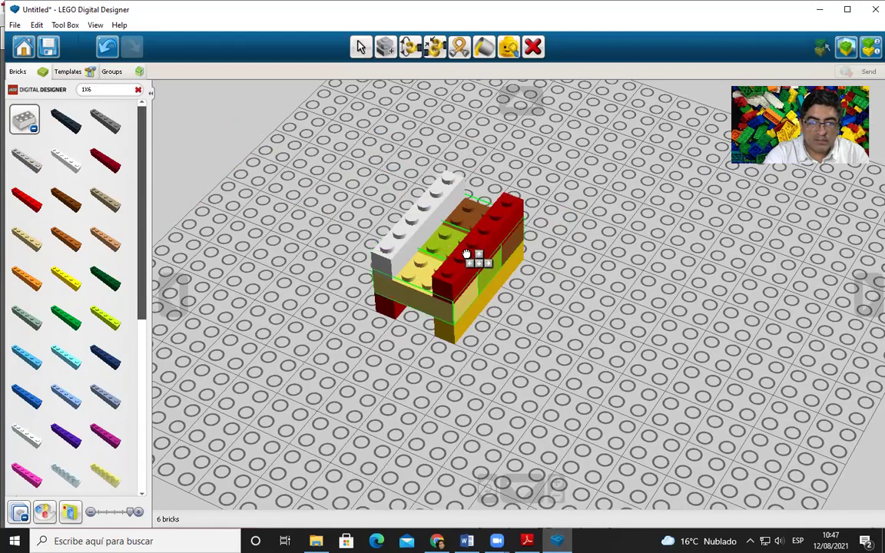
left_click(466, 254)
right_click_drag(254, 340, 369, 314)
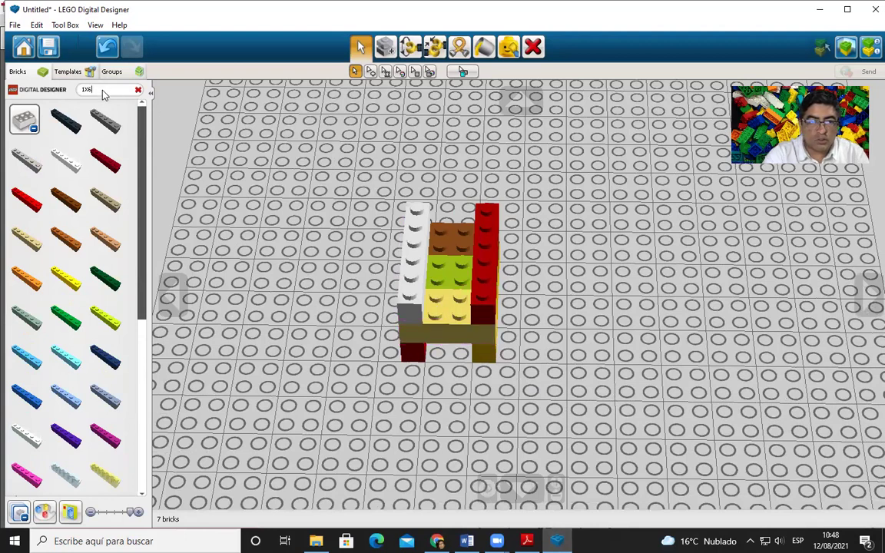
Filter the bricks by 1X2 and attach the white 1x2 brick with the printed animal face between the front ends of the white and red bricks
key("BackSpace")
type("2")
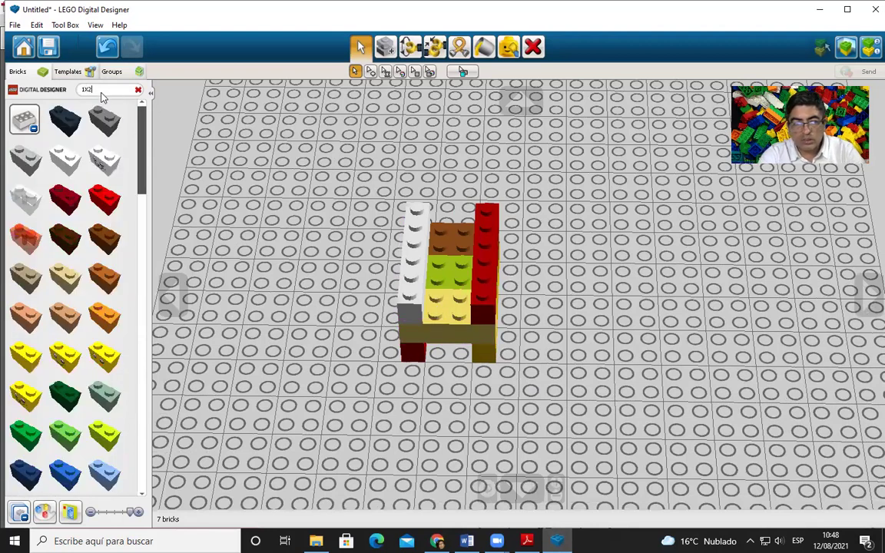
left_click(123, 167)
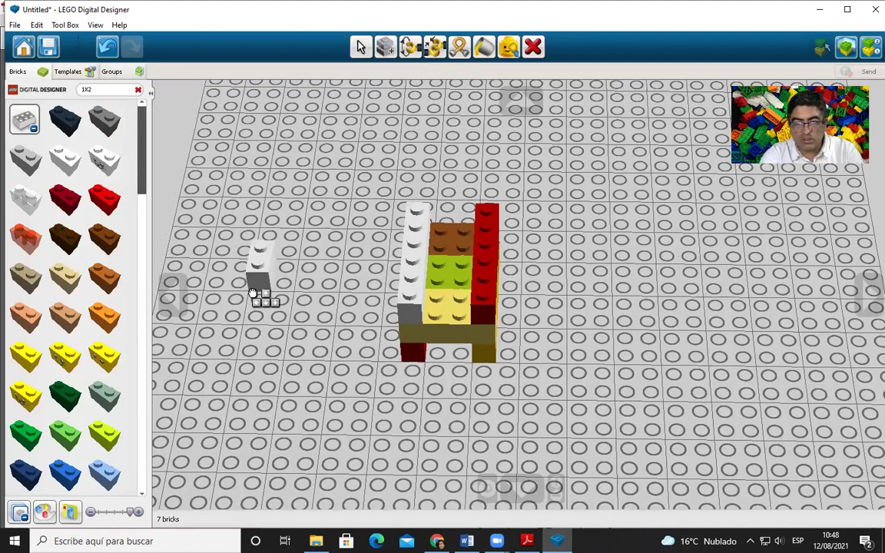
left_click(410, 330)
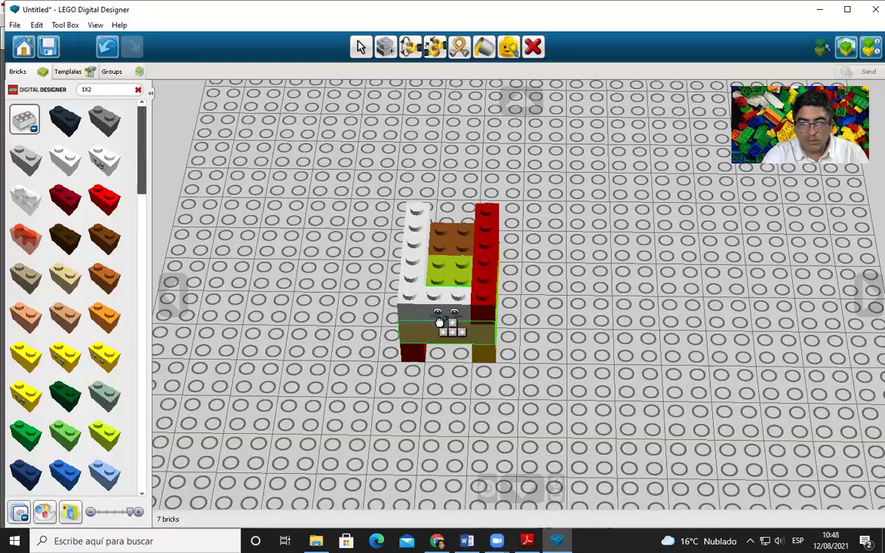
right_click_drag(398, 345, 432, 216)
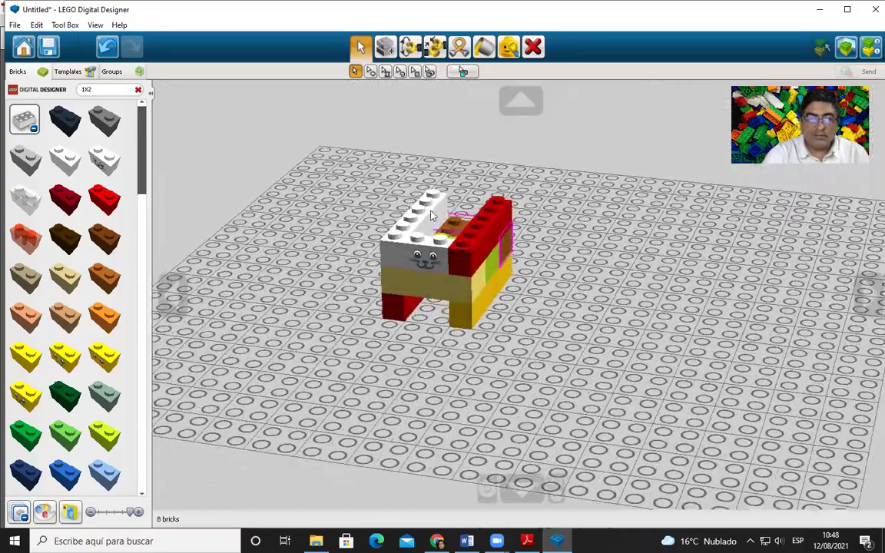
Clear the brick filter, collapse the basic bricks category and expand the wheels category
left_click(138, 92)
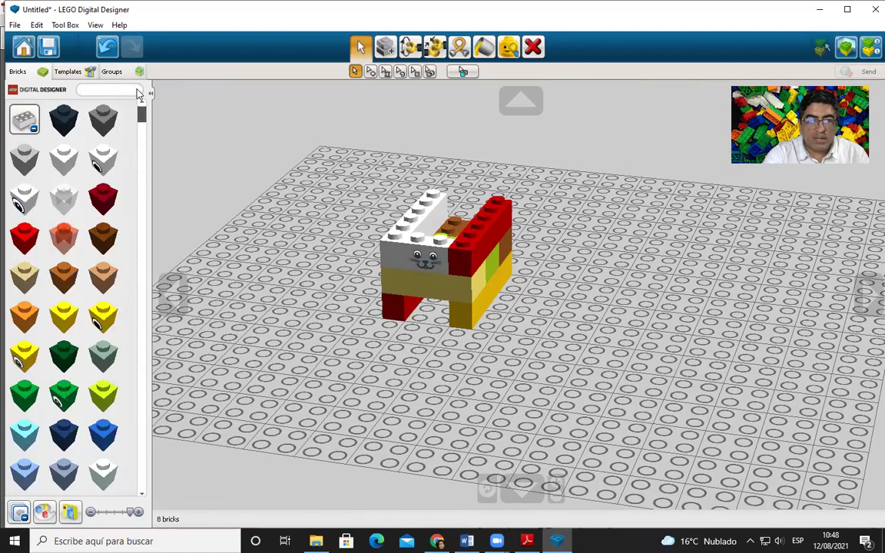
left_click(31, 126)
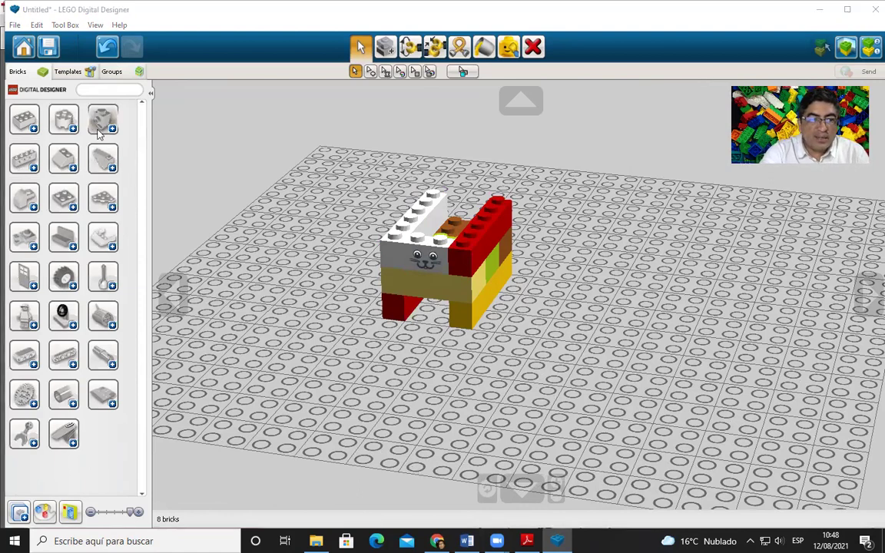
left_click(63, 277)
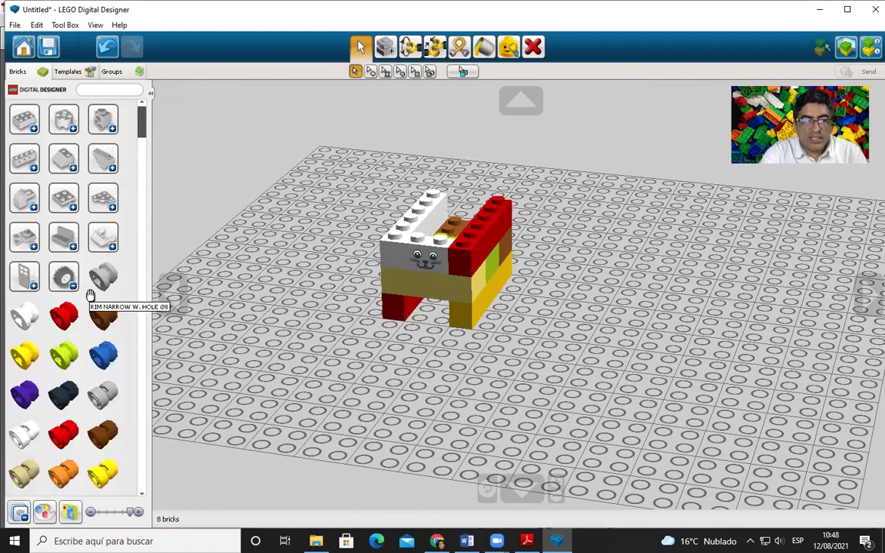
Attach a grey four-stud axle plate, rotated crosswise, beneath the front ends of the lowest red and yellow 1x6 bricks
scroll(87, 294, "down", 3)
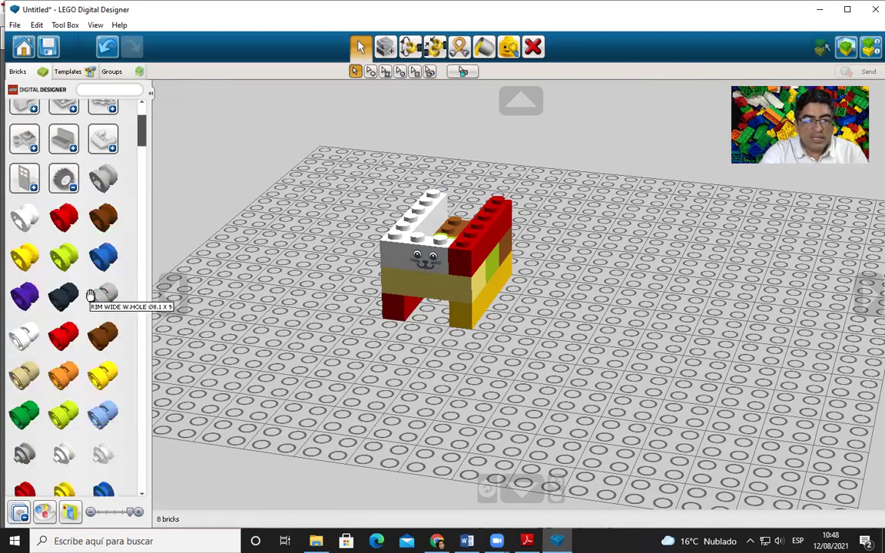
scroll(90, 295, "down", 2)
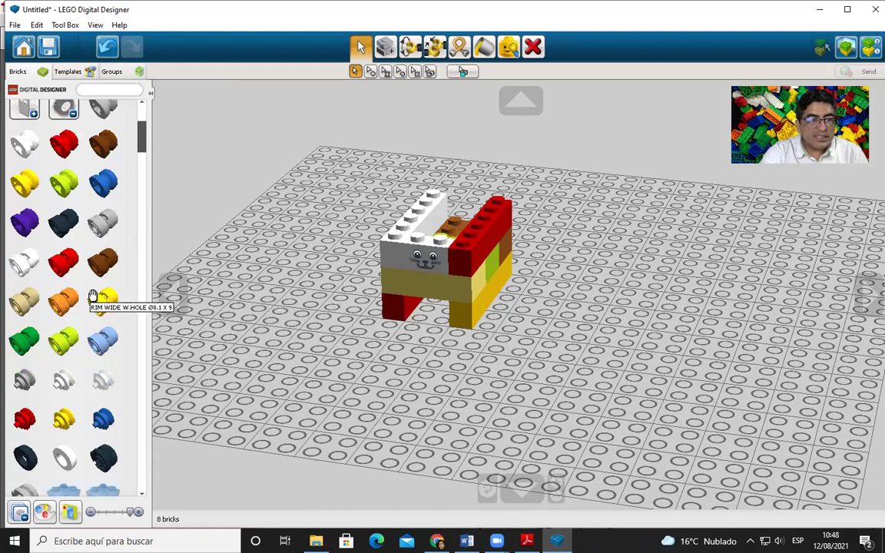
scroll(86, 291, "down", 4)
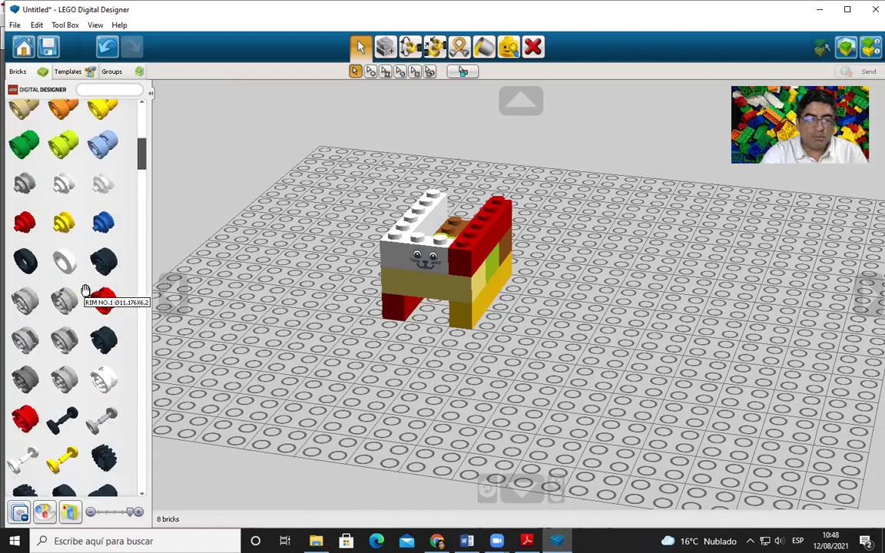
scroll(85, 290, "down", 4)
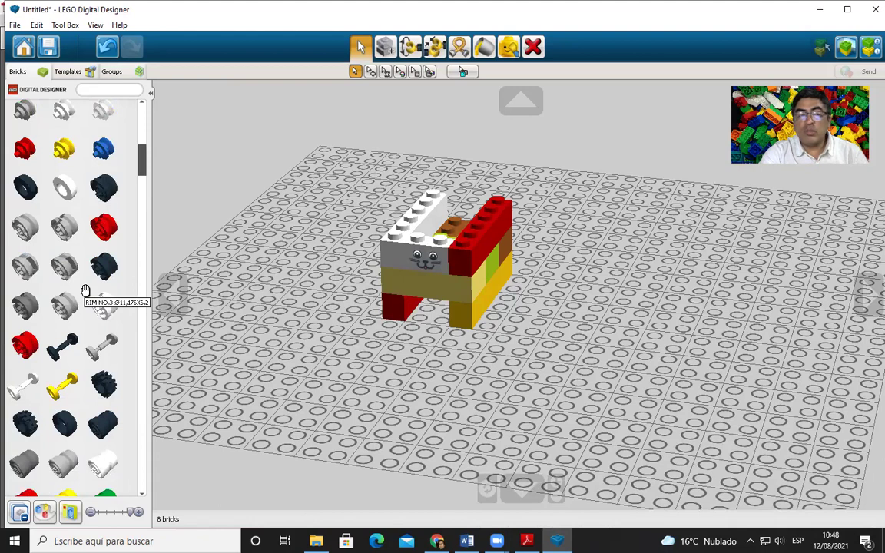
scroll(85, 290, "down", 4)
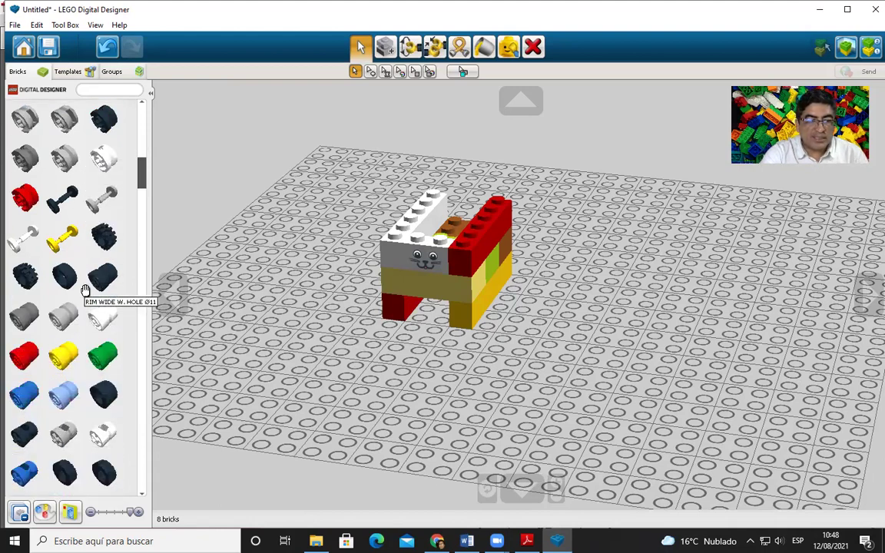
scroll(85, 290, "down", 2)
scroll(88, 294, "down", 2)
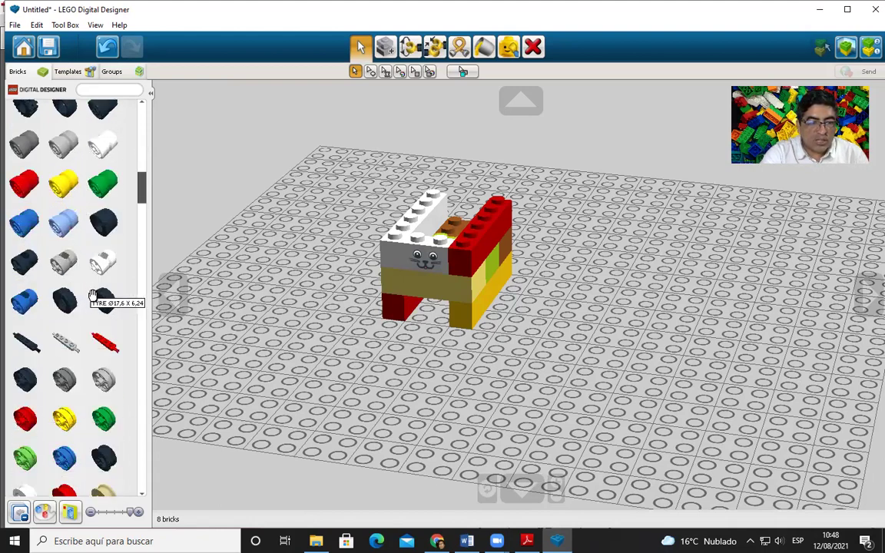
left_click(60, 343)
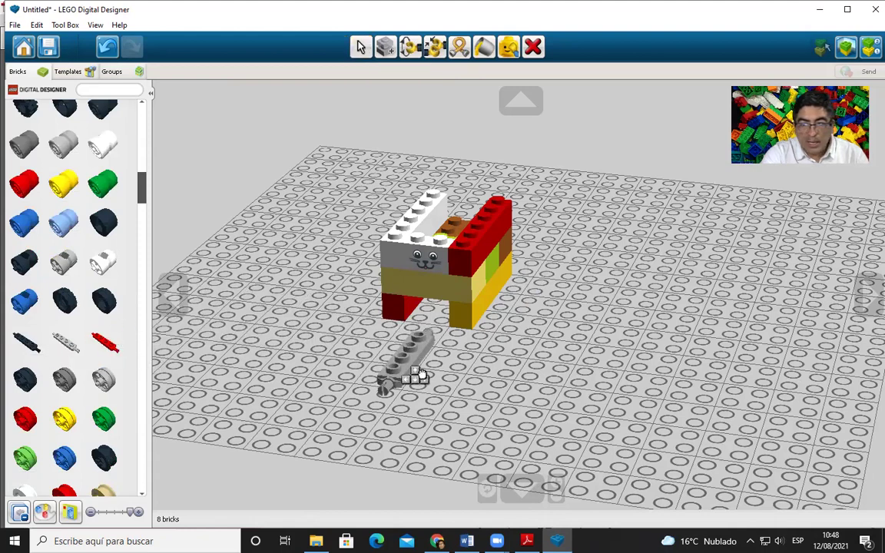
key("Left")
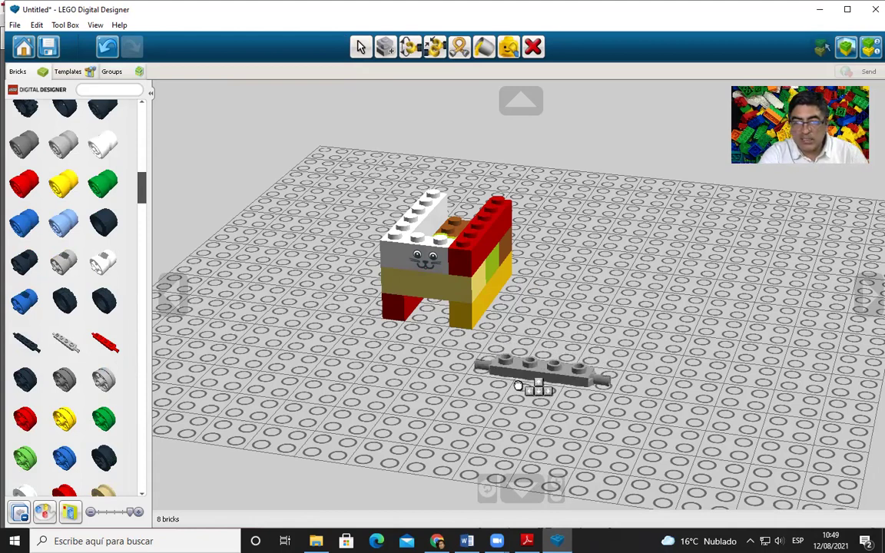
left_click(434, 335)
right_click_drag(434, 335, 327, 392)
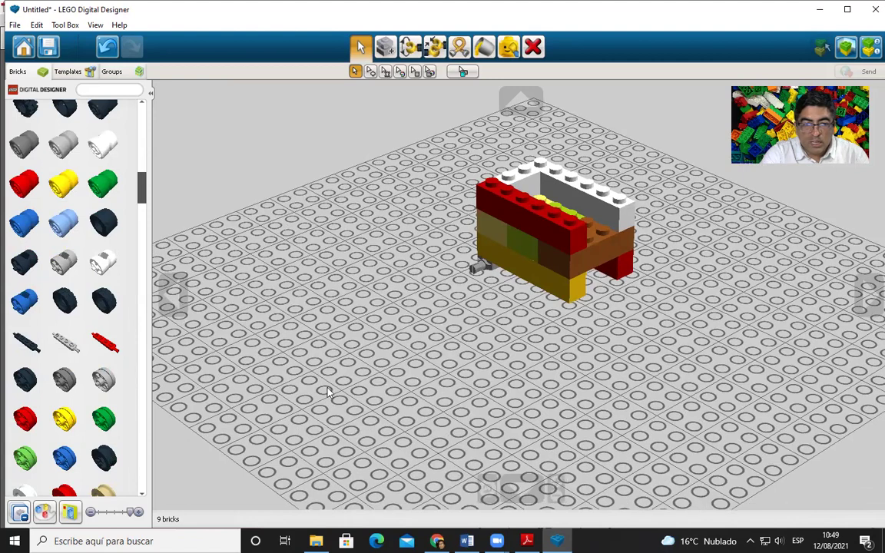
Attach a red four-stud axle plate crosswise beneath the rear ends of the lowest red and yellow 1x6 bricks
left_click(114, 346)
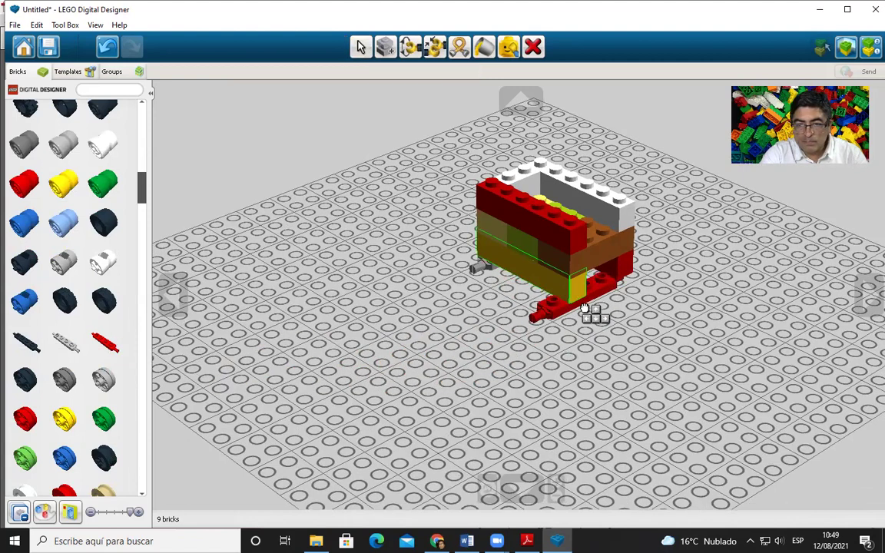
left_click(594, 307)
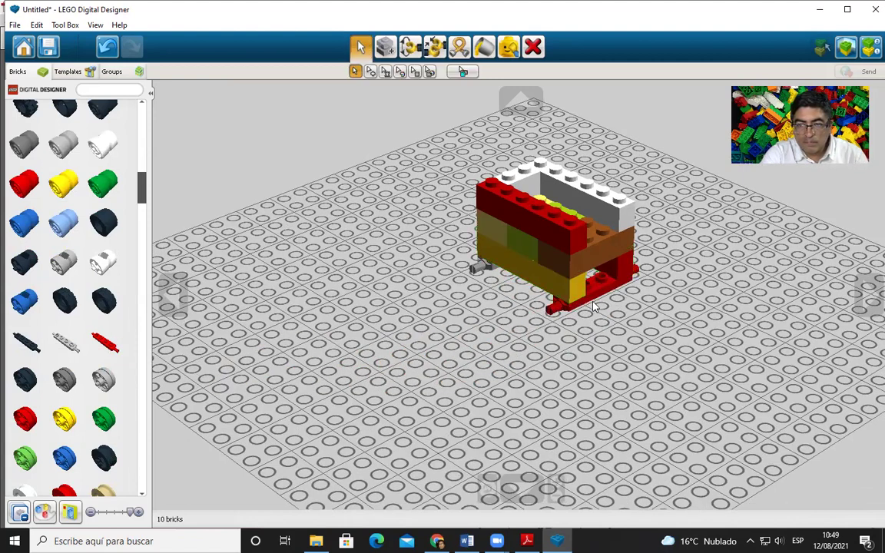
right_click_drag(644, 330, 622, 315)
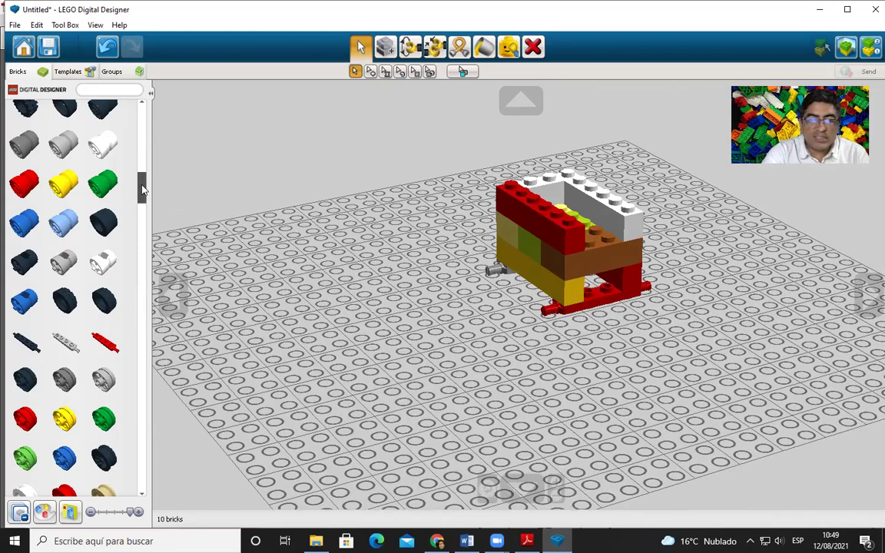
Mount a rotated dark grey wide rim with hole on the red rear axle's pin at the yellow brick's side
left_click_drag(140, 189, 147, 171)
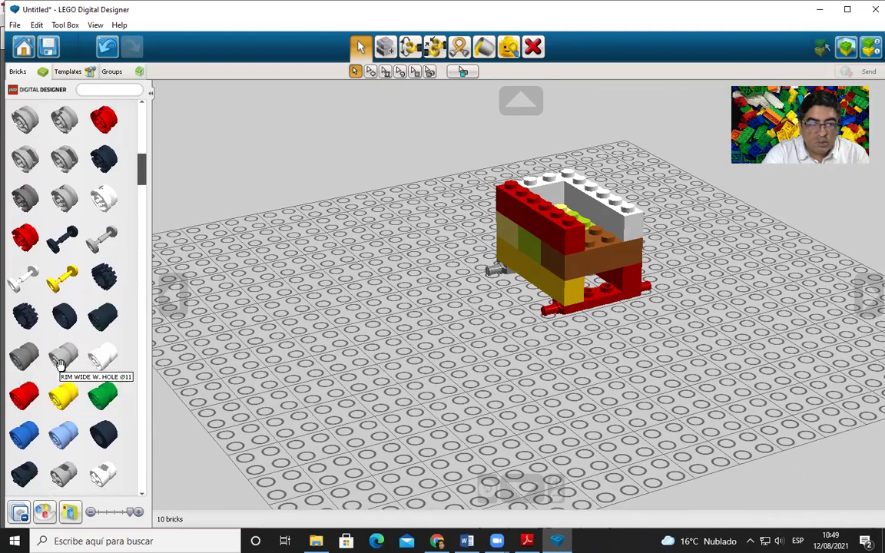
left_click(22, 357)
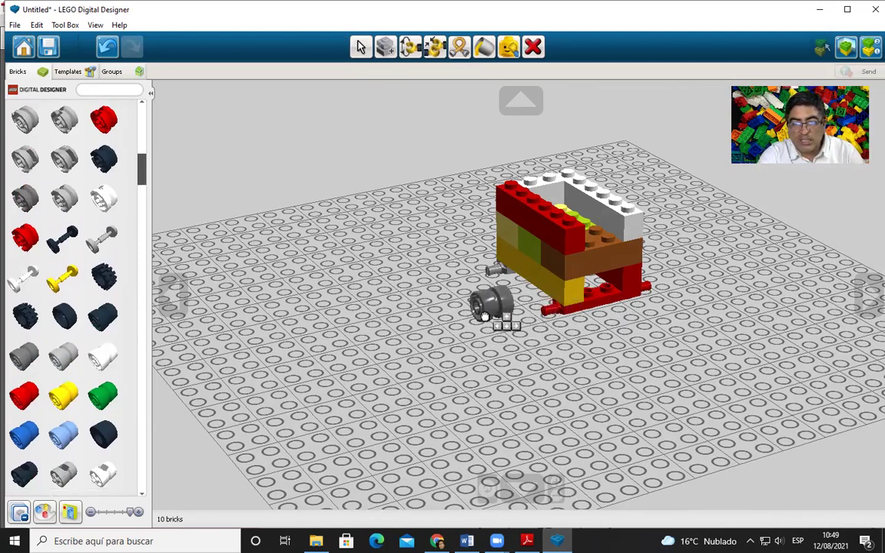
key("Left")
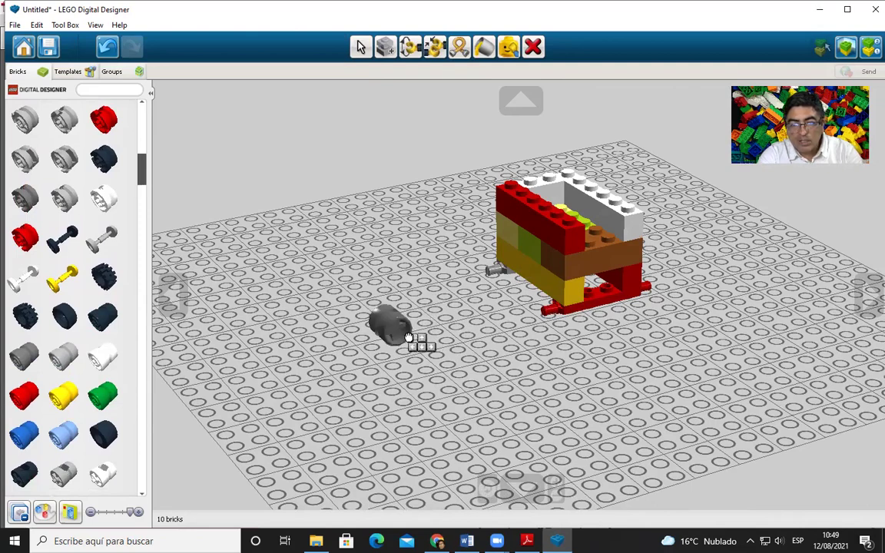
left_click(544, 324)
right_click_drag(544, 324, 274, 347)
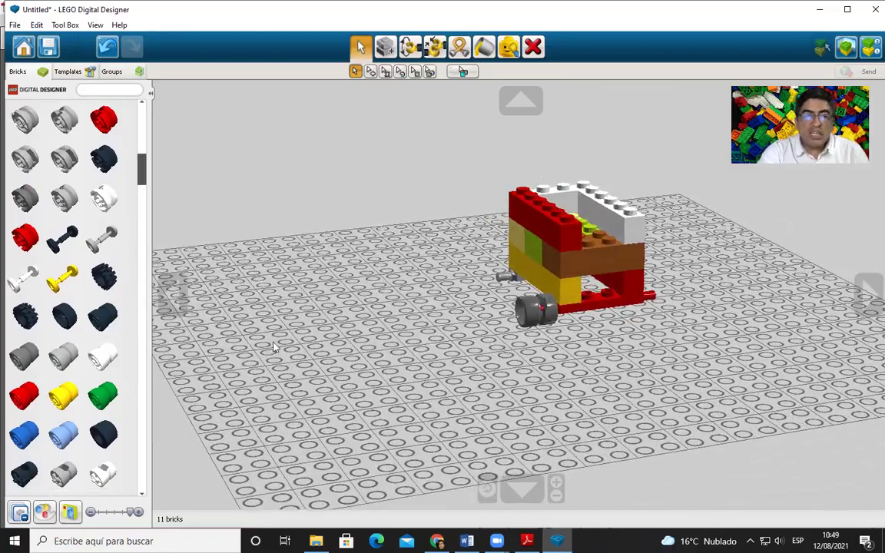
Try several wheel parts, including black tyres of other sizes, on the dark grey rim of the red rear axle
left_click(103, 276)
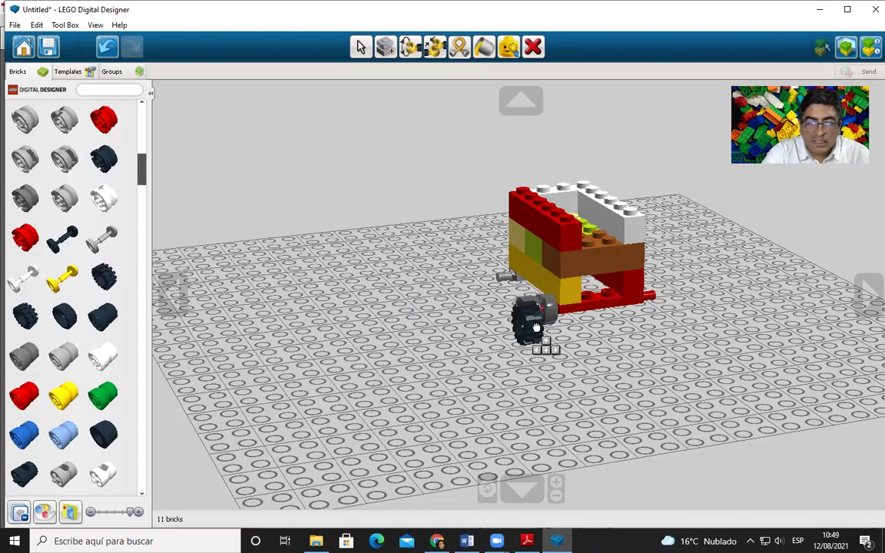
left_click(65, 317)
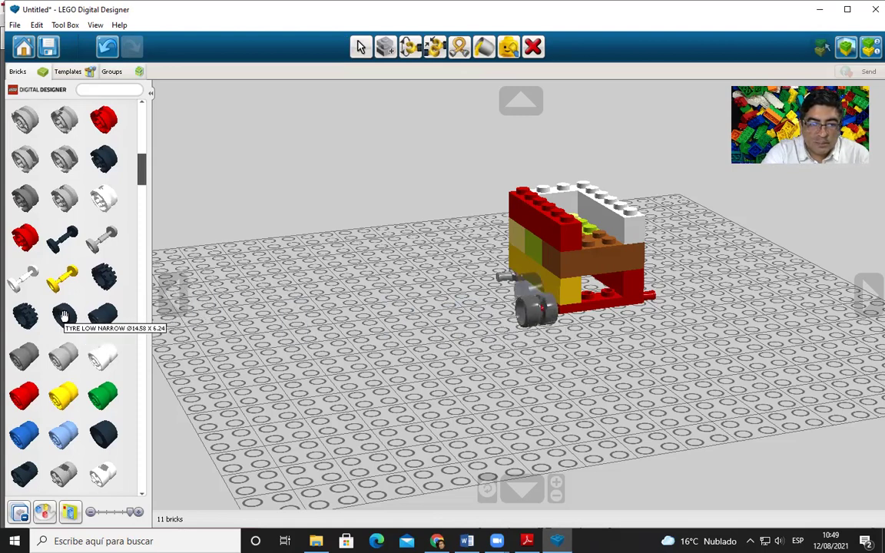
left_click(98, 315)
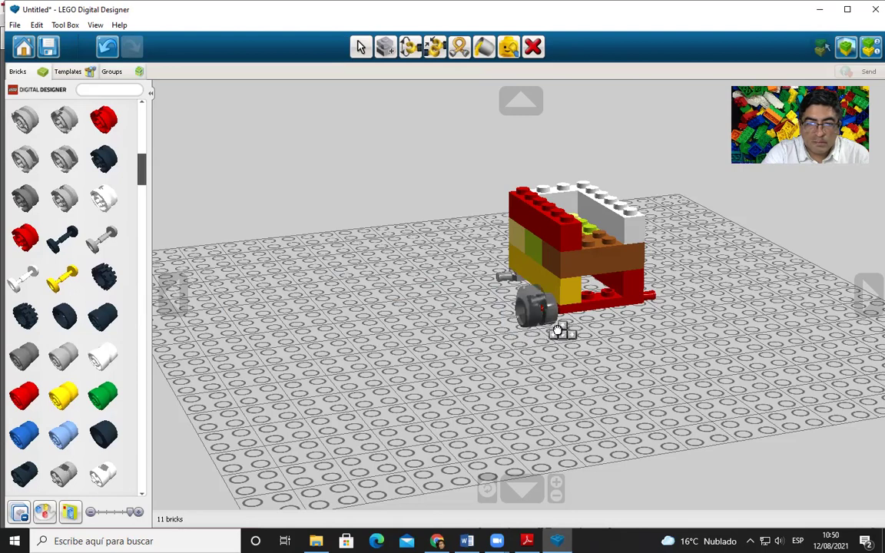
left_click(70, 322)
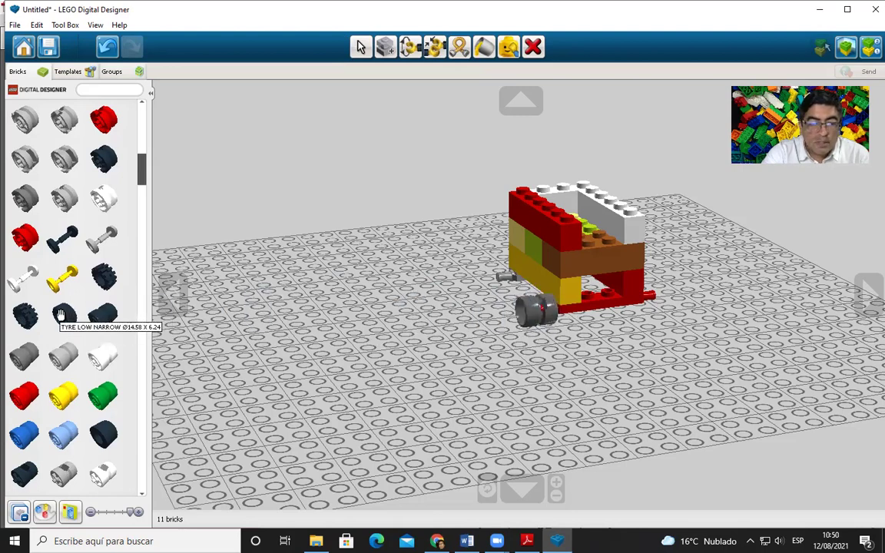
scroll(84, 291, "down", 1)
left_click_drag(142, 177, 146, 196)
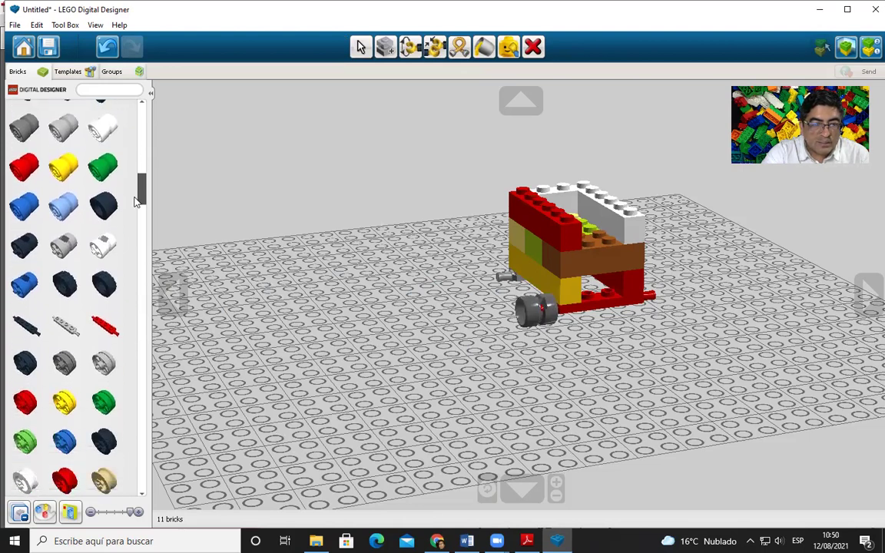
left_click(67, 283)
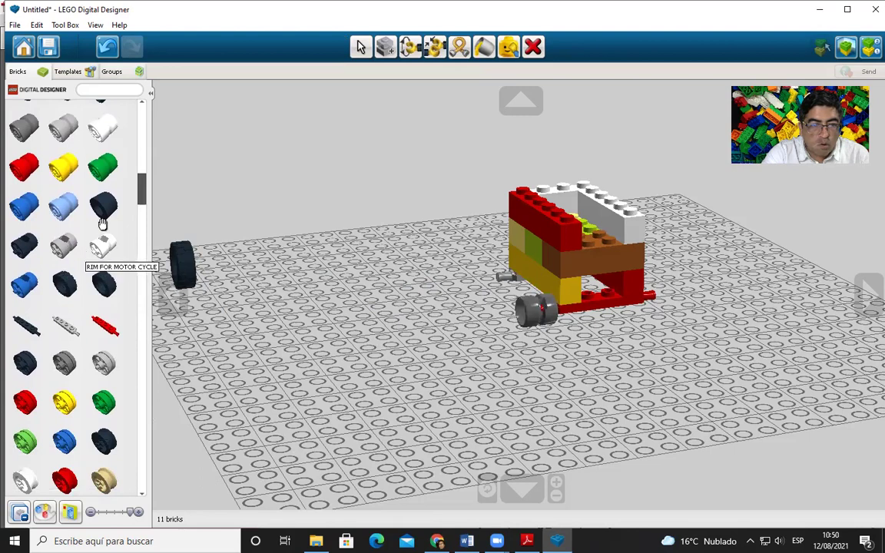
left_click_drag(143, 189, 148, 244)
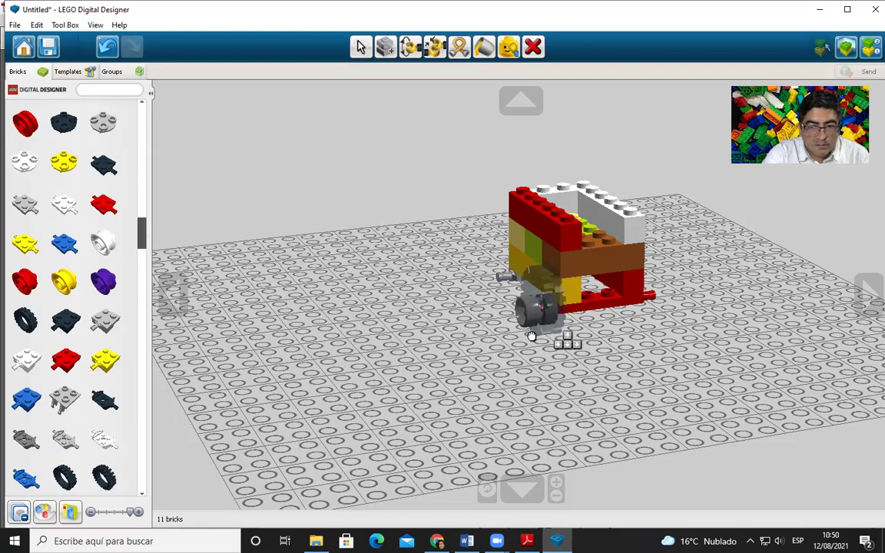
right_click_drag(527, 377, 553, 345)
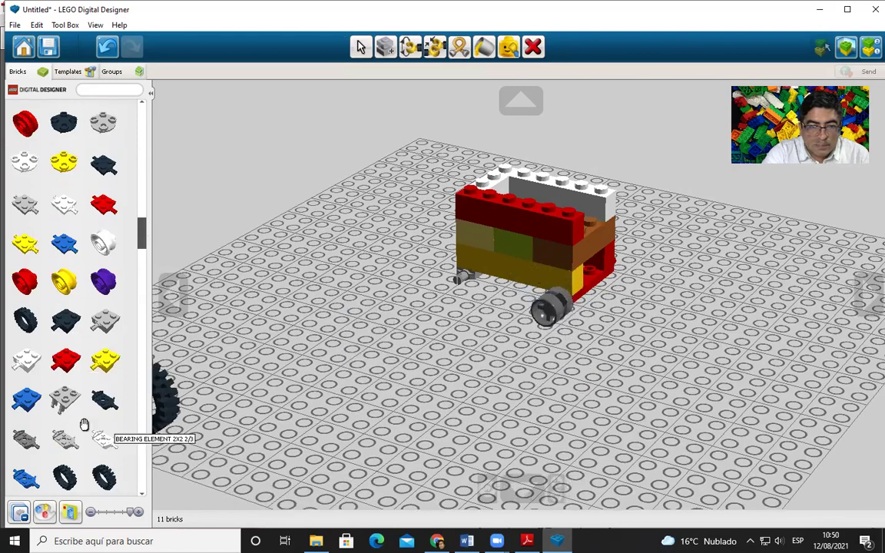
Mount a wide black treaded tyre on the dark grey rim of the red rear axle
left_click_drag(142, 243, 152, 292)
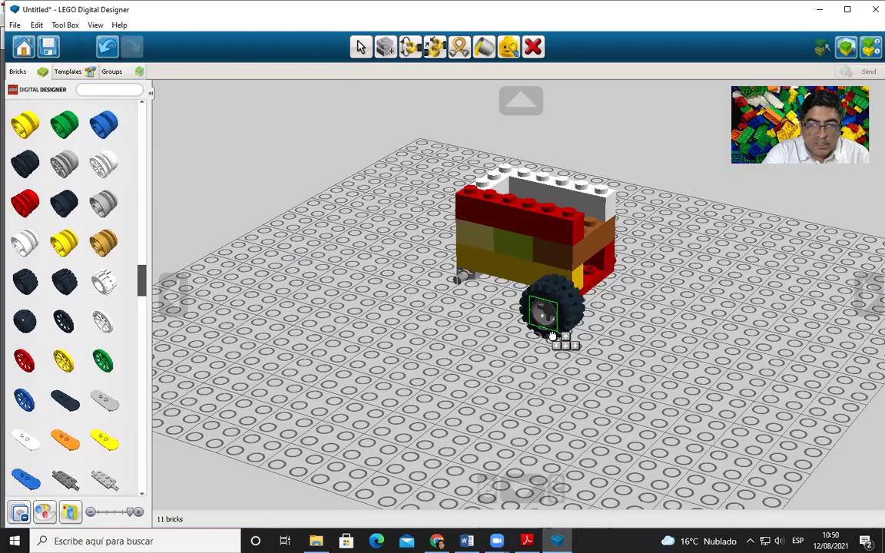
left_click(551, 335)
right_click_drag(551, 335, 574, 405)
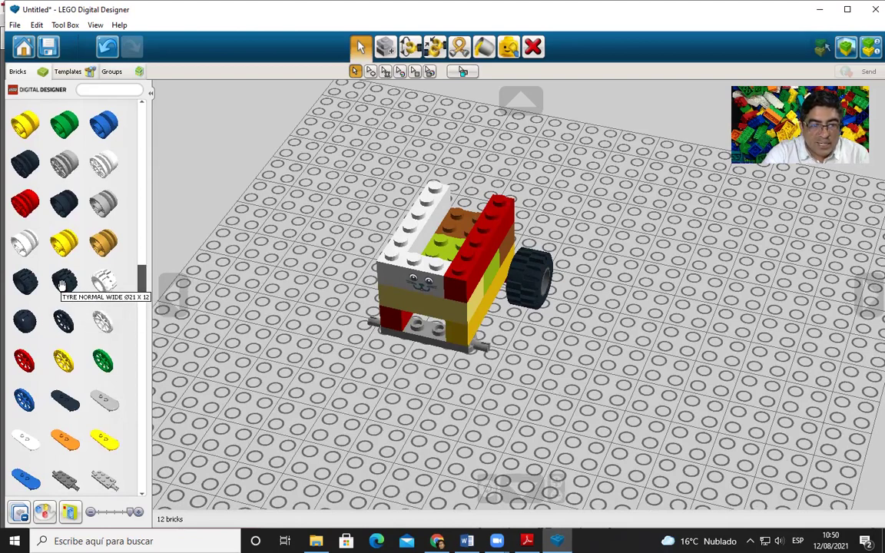
Place three normal wide Ø21 x 12 tyres, two black and one white, on the empty baseplate beside the vehicle
left_click(63, 281)
left_click(758, 424)
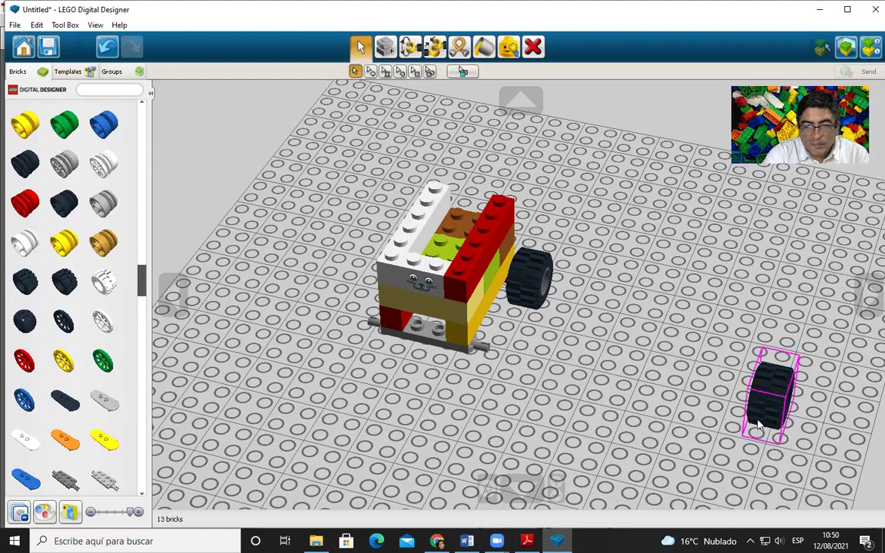
left_click(104, 284)
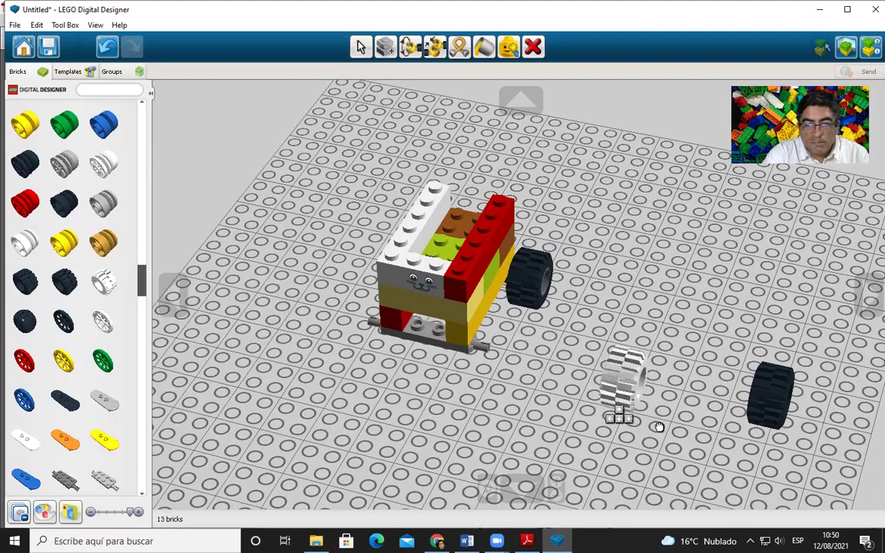
left_click(679, 455)
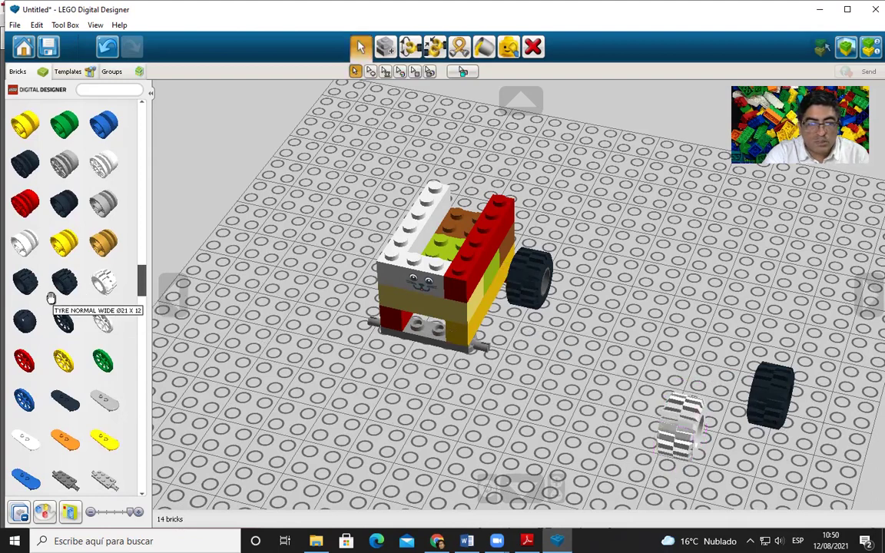
left_click(29, 326)
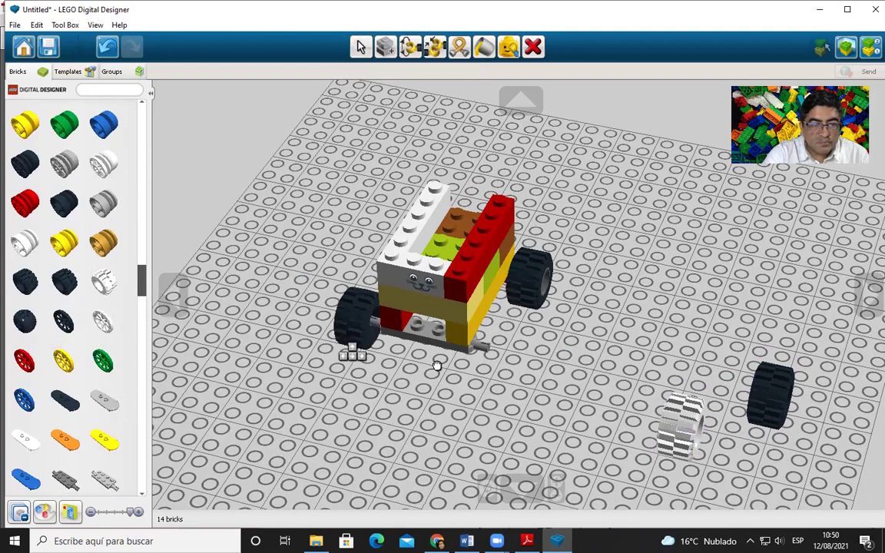
left_click(590, 436)
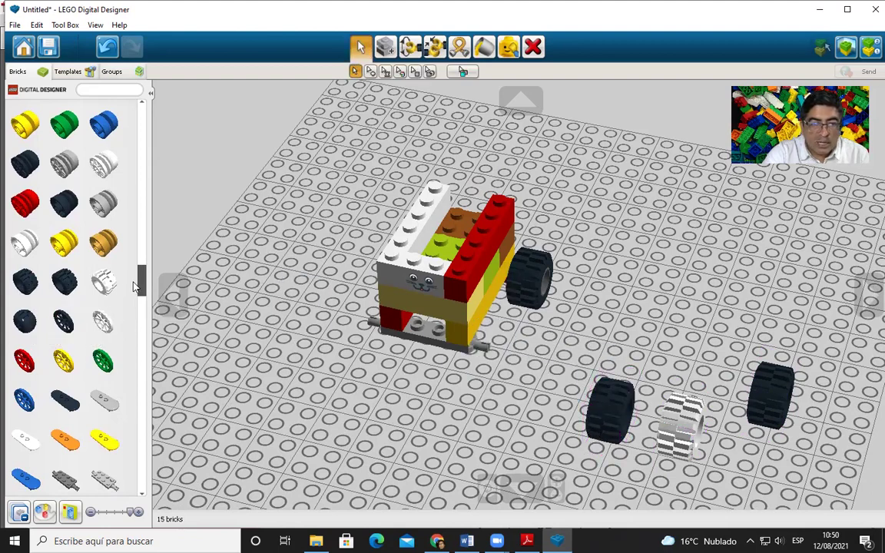
Mount a light blue wide rim with hole on each pin of the grey front axle
left_click_drag(142, 284, 148, 188)
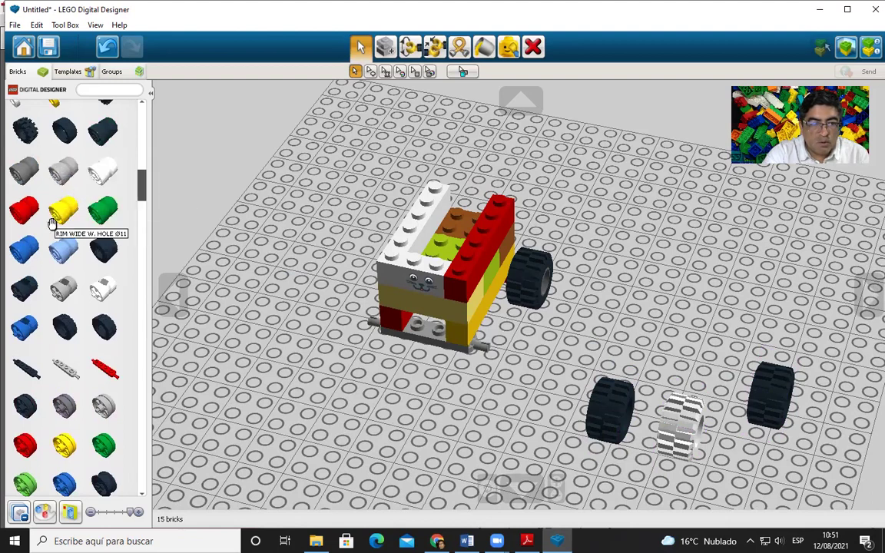
left_click(63, 247)
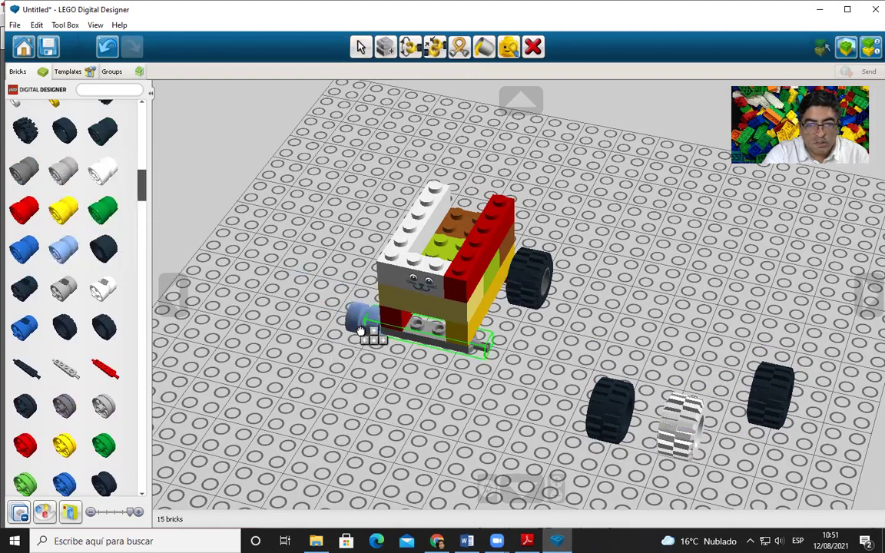
left_click(359, 330)
left_click(63, 254)
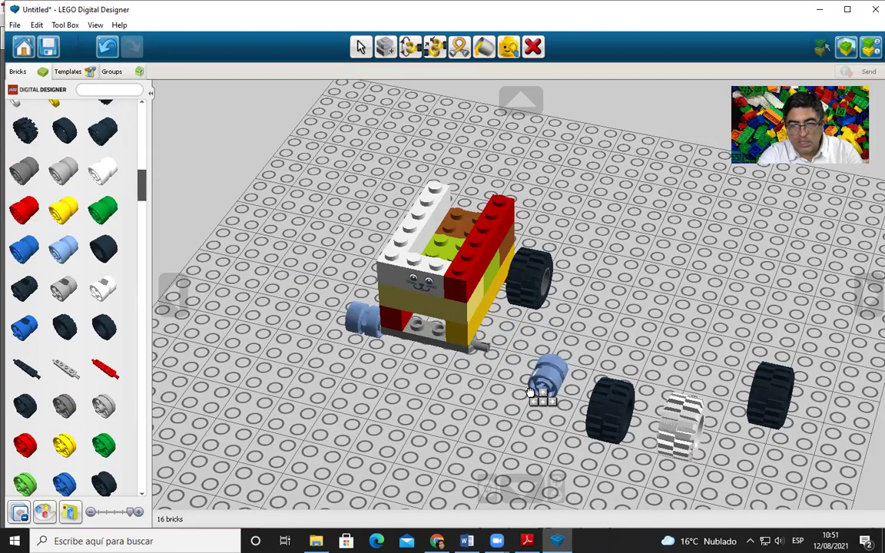
left_click(499, 370)
Mount a yellow wide rim with hole on the free pin of the red rear axle
right_click_drag(499, 370, 582, 393)
left_click(64, 289)
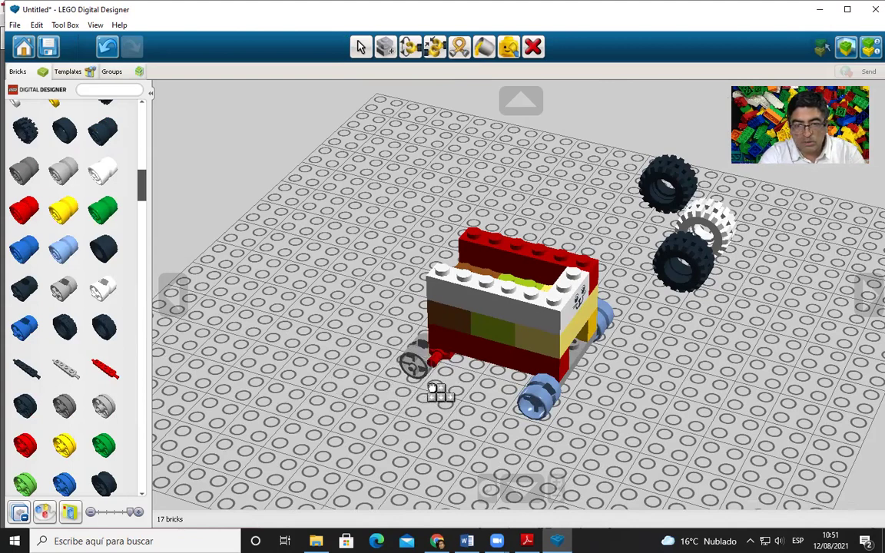
left_click(60, 221)
left_click(442, 396)
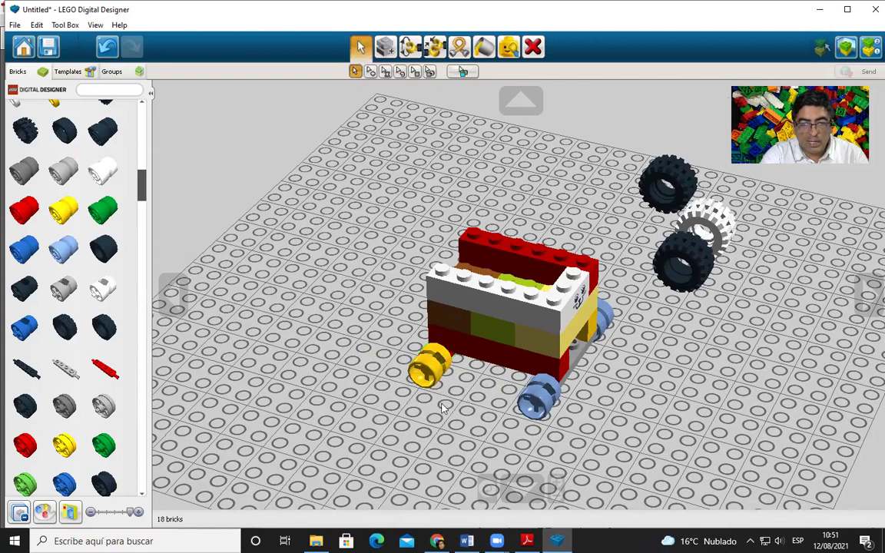
Fit the two loose black tyres on the light blue front rims and the white tyre on the yellow rear rim
left_click_drag(713, 285, 559, 414)
left_click_drag(727, 244, 443, 390)
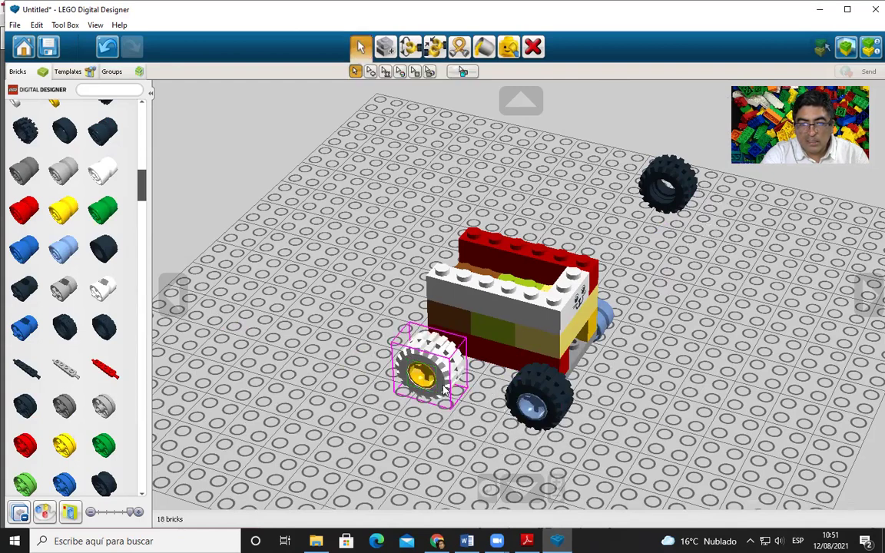
right_click_drag(686, 380, 713, 320)
left_click_drag(814, 347, 534, 365)
right_click_drag(534, 364, 311, 299)
right_click_drag(634, 295, 498, 255)
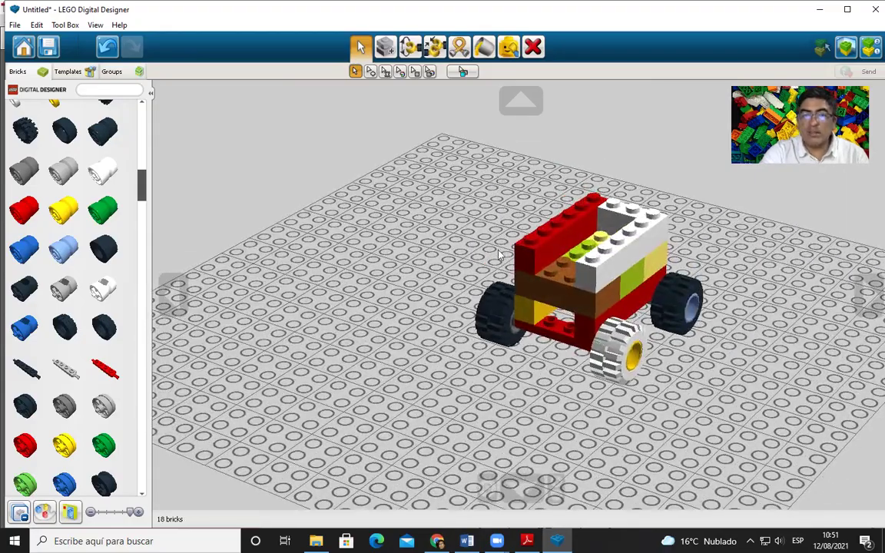